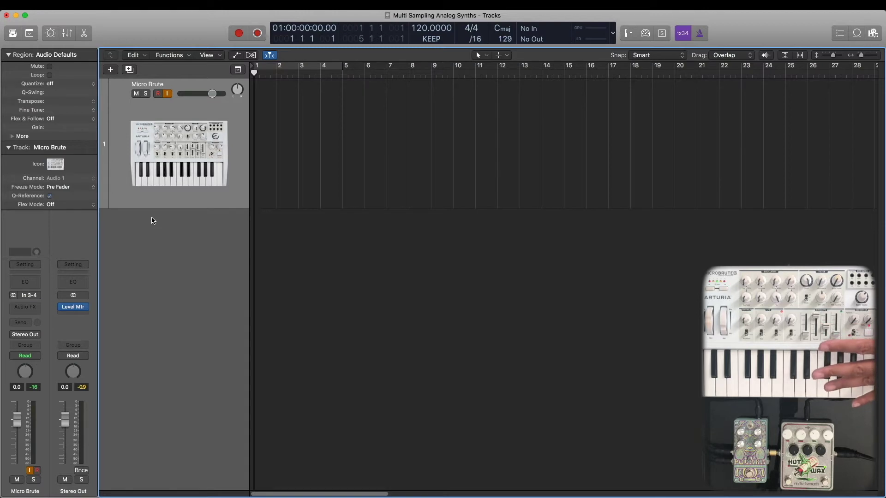
- Open the Level Meter on the Stereo Out channel, place it below the Micro Brute track and reset its peak readings
left_click(86, 389)
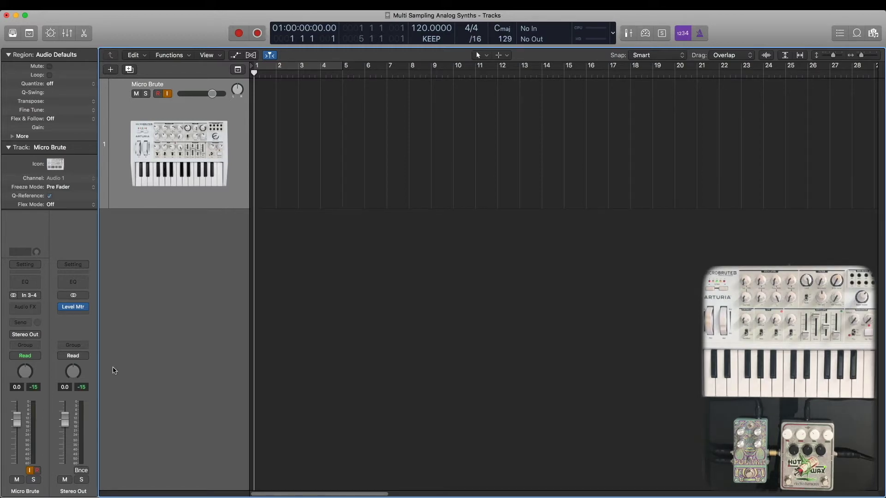
left_click(76, 308)
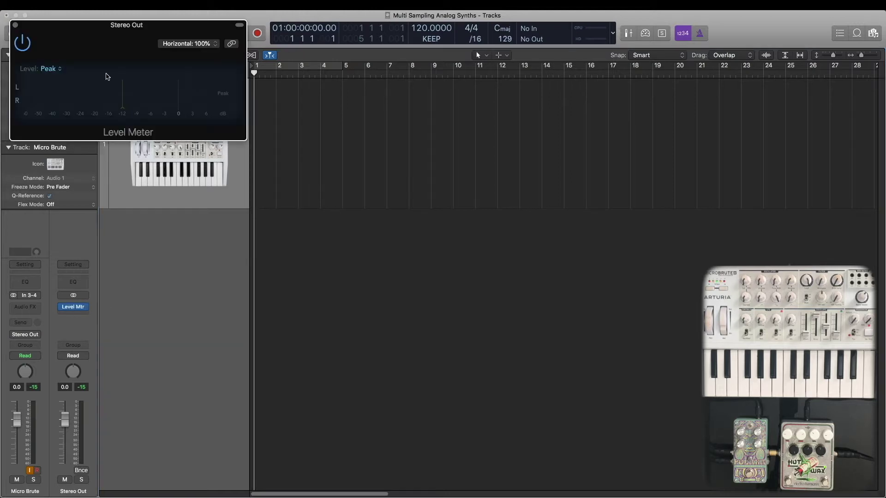
left_click_drag(112, 27, 212, 225)
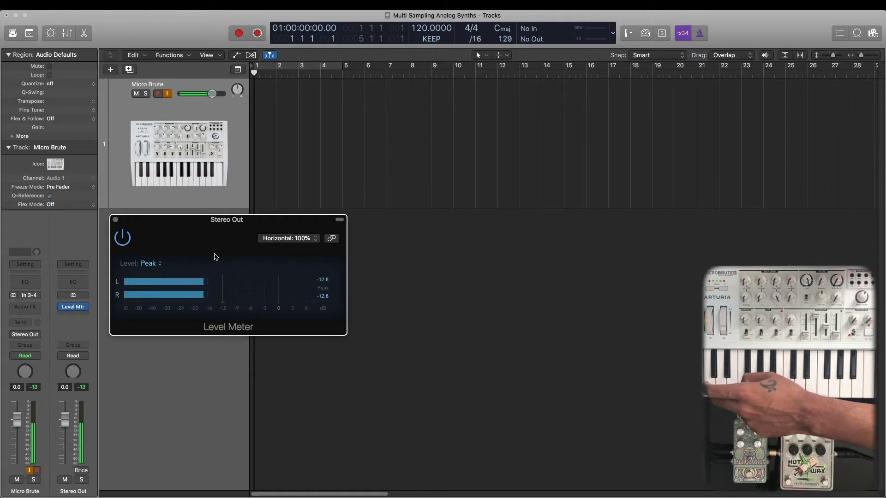
left_click(324, 283)
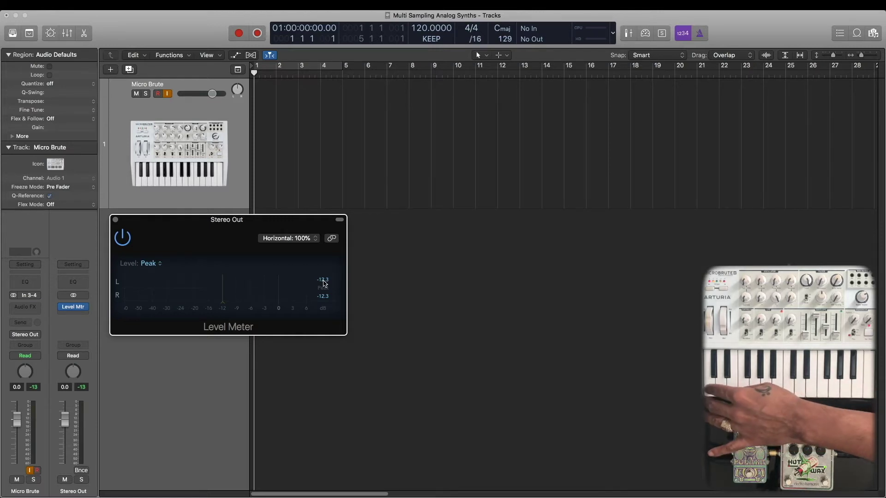
- Record the sequence of synth notes on the Micro Brute track, stop, and fit the recorded region to the view with the Level Meter moved clear
key("r")
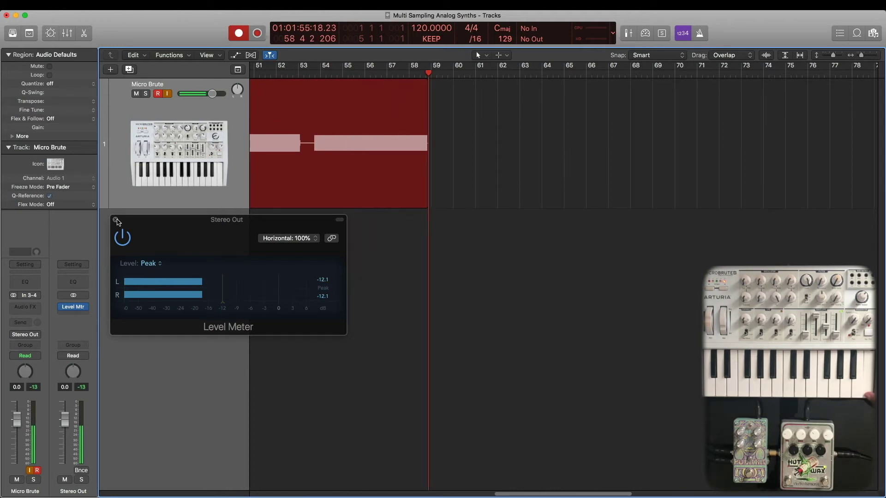
key("space")
key("z")
left_click_drag(269, 229, 379, 424)
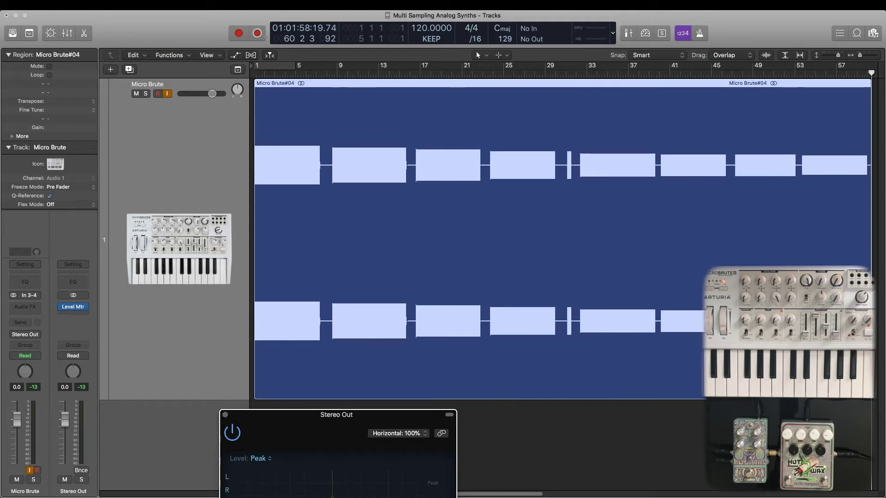
- Show the toolbar and check in its customization options that Remove Silence is included
left_click(293, 174)
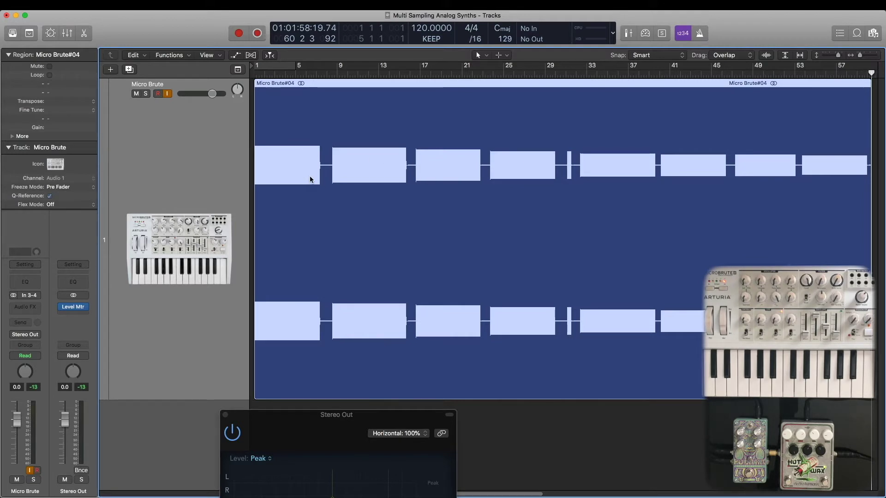
left_click(29, 33)
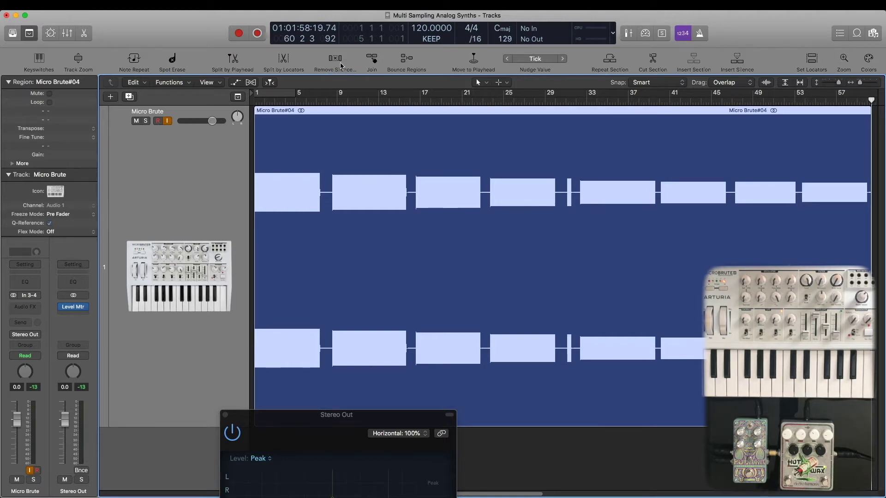
right_click(357, 61)
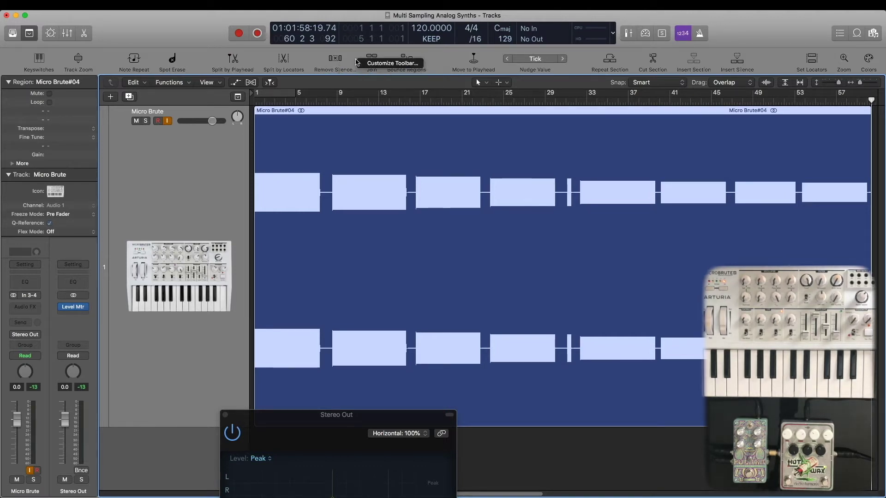
left_click(385, 63)
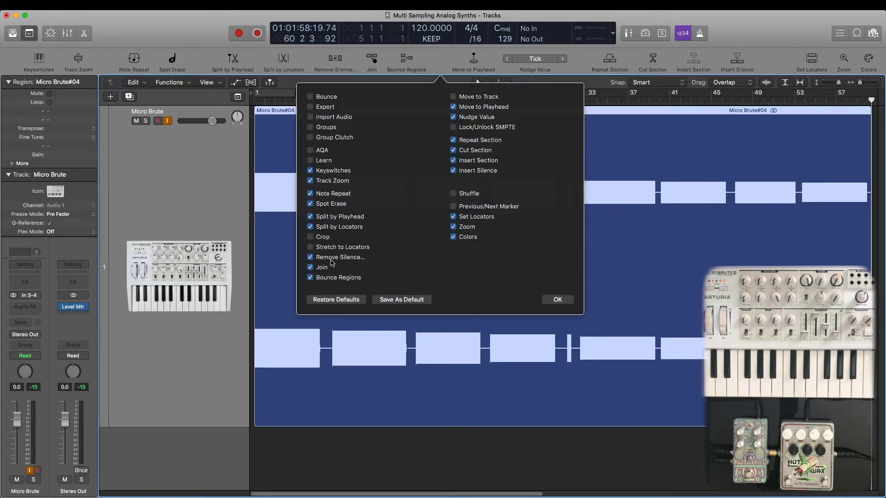
left_click(559, 299)
- Apply Remove Silence to the recording with a 4.0% threshold and 0.1000 sec minimum silence, and delete the very short stray region between the long notes
left_click(334, 59)
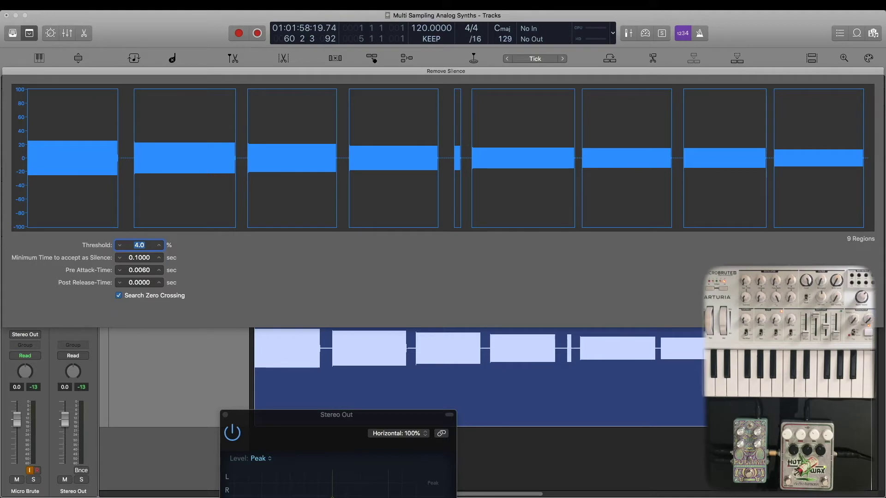
key("Return")
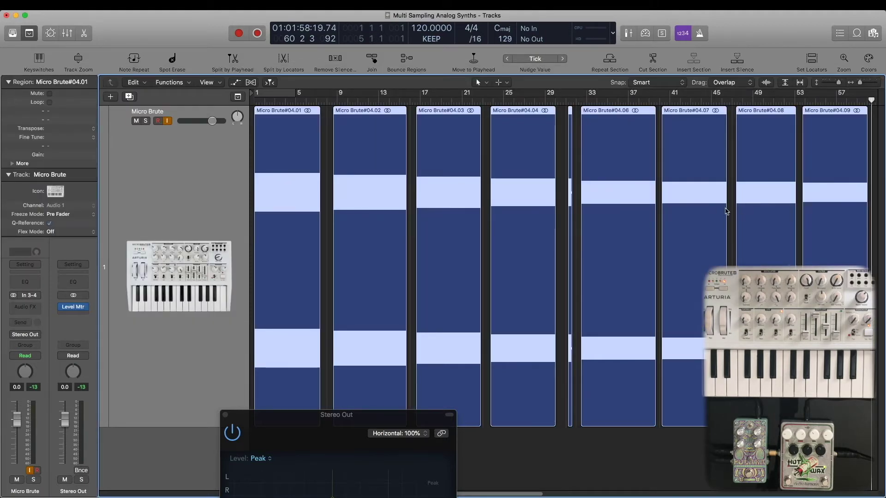
left_click(560, 223)
left_click(572, 224)
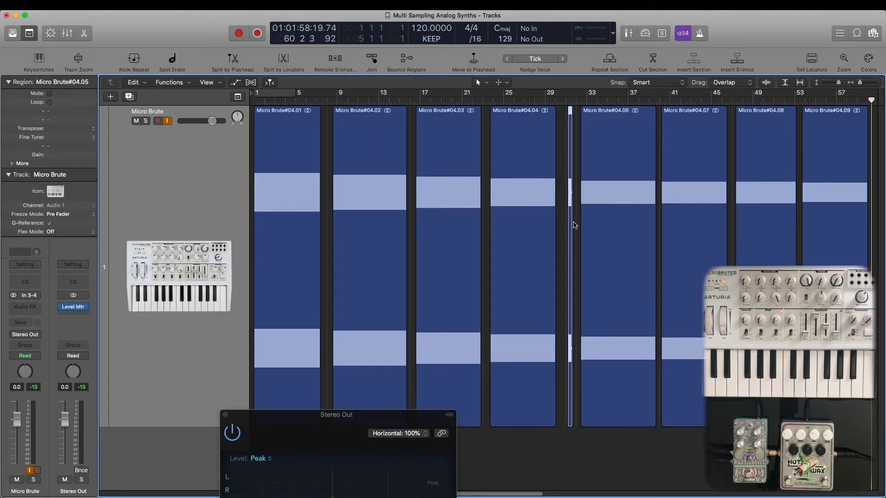
key("Delete")
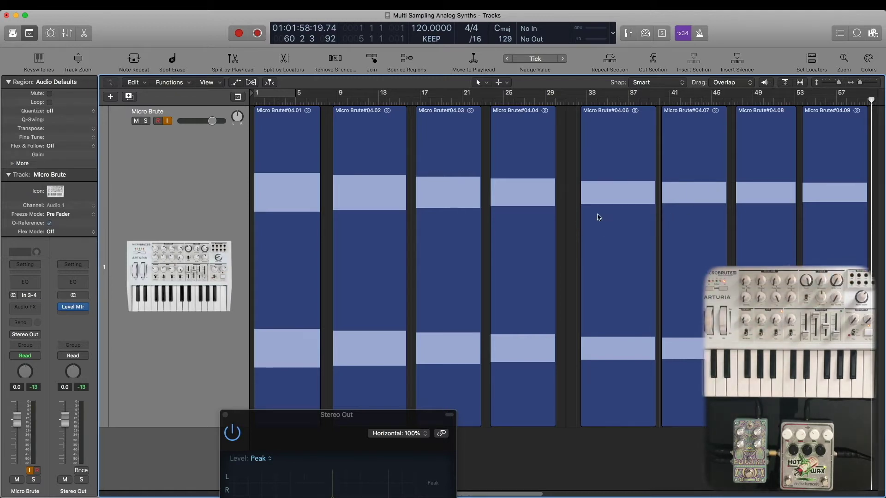
- Rename the first region MicroBrute_Pulse_Basic_C-2 with the Text Tool and copy that name
left_click(287, 245)
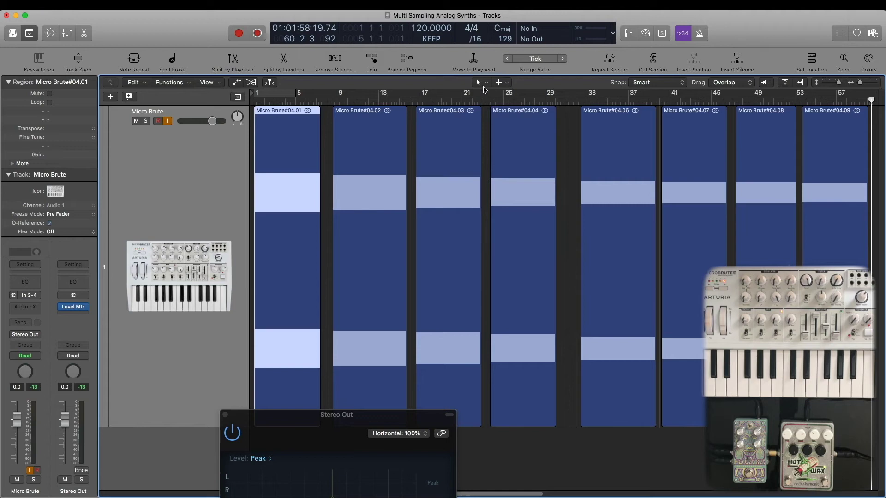
left_click(479, 82)
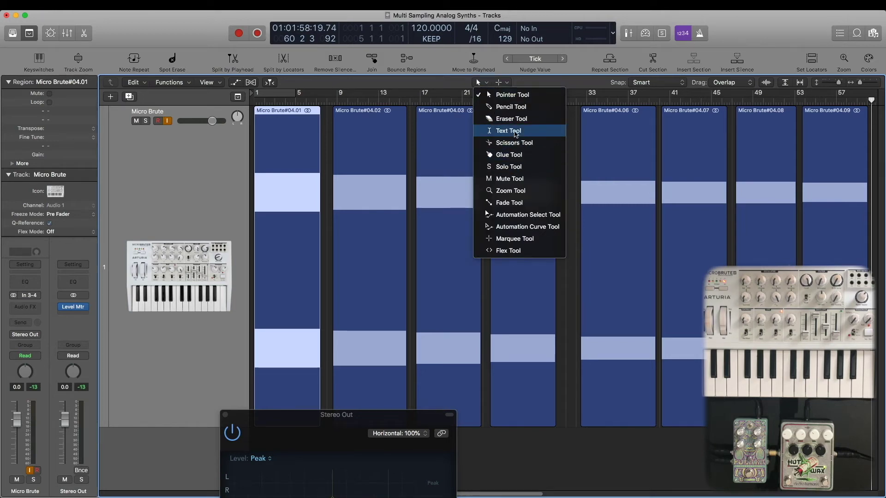
left_click(507, 130)
left_click(309, 113)
type("Micro")
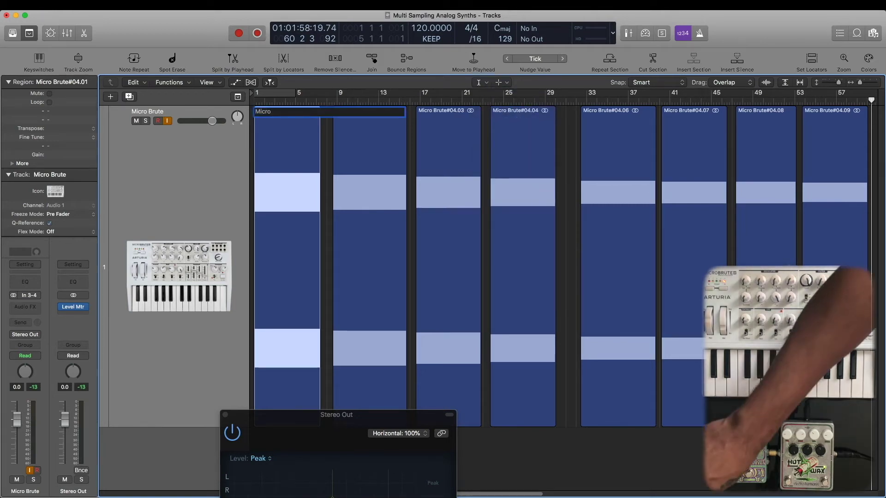
type("Brute_")
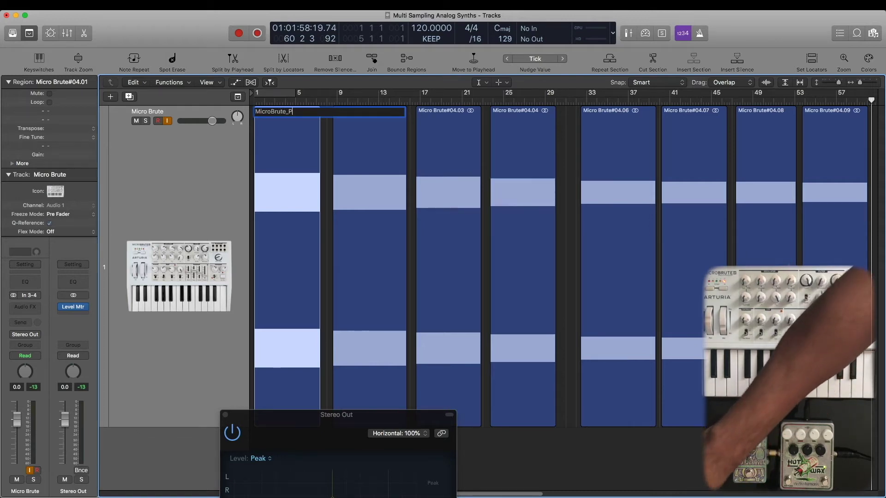
type("Pulse_")
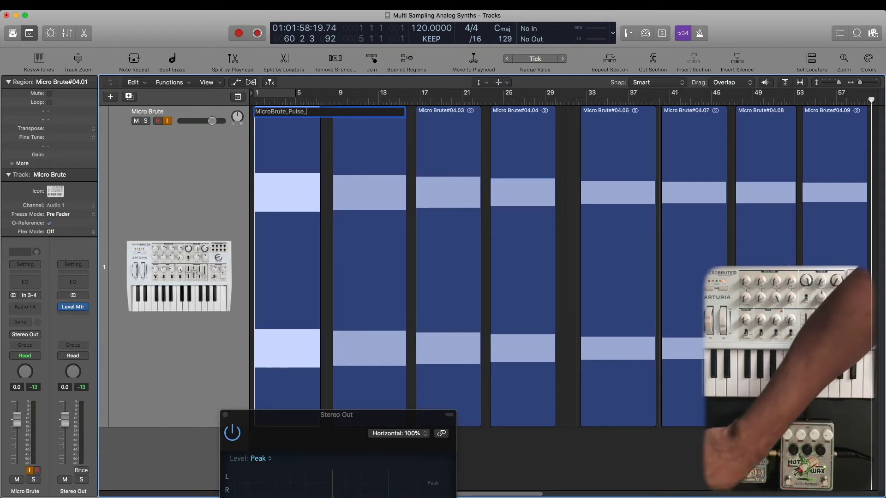
type("Basic")
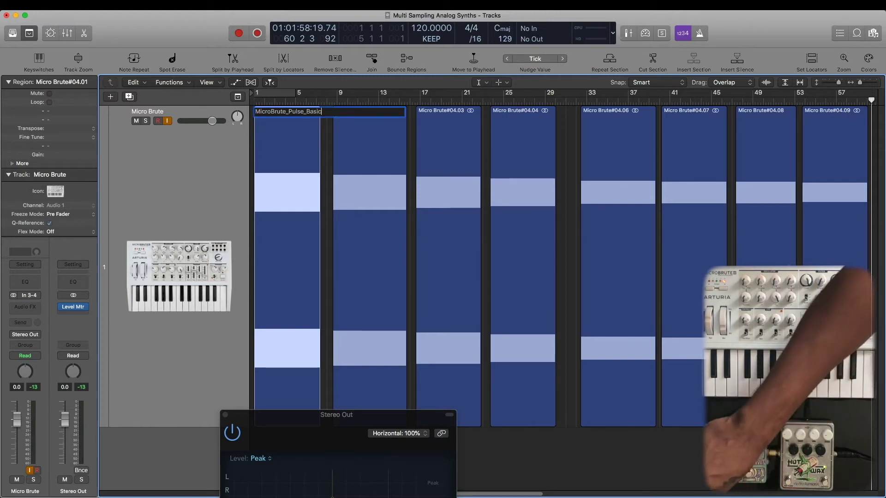
type("_C-2")
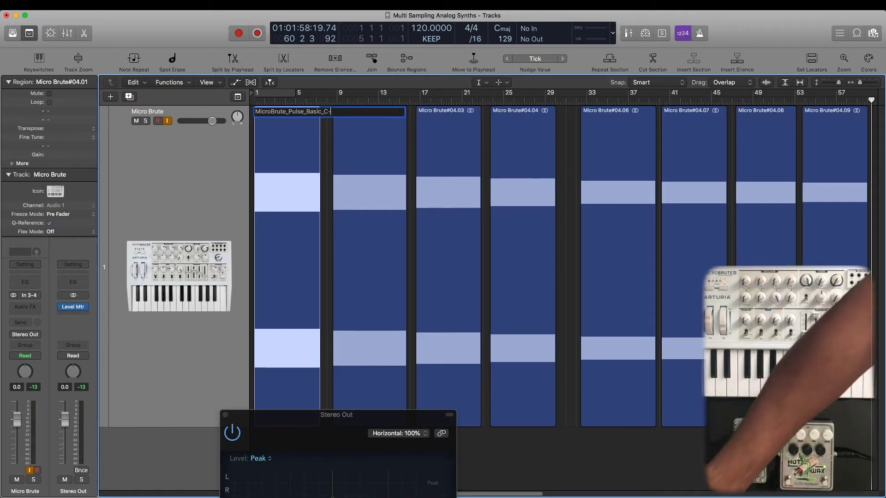
key("super+a")
key("super+c")
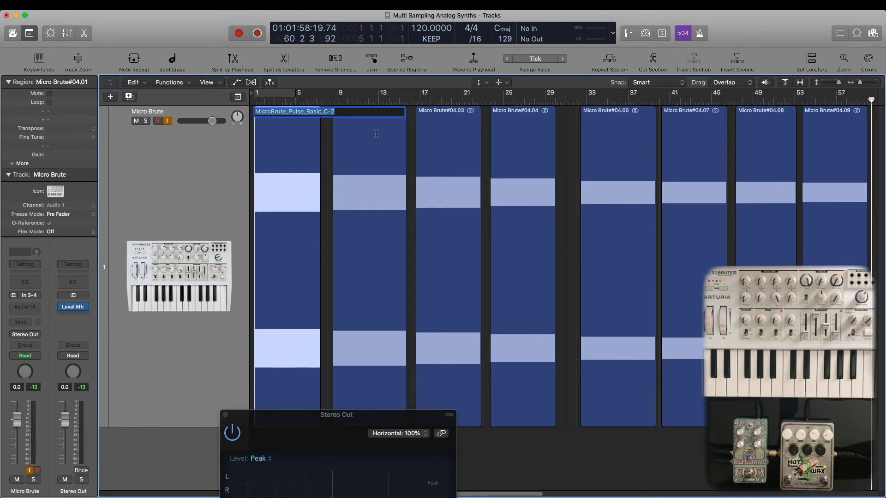
- Rename the second region MicroBrute_Pulse_Basic_C-1 based on the copied name
key("Tab")
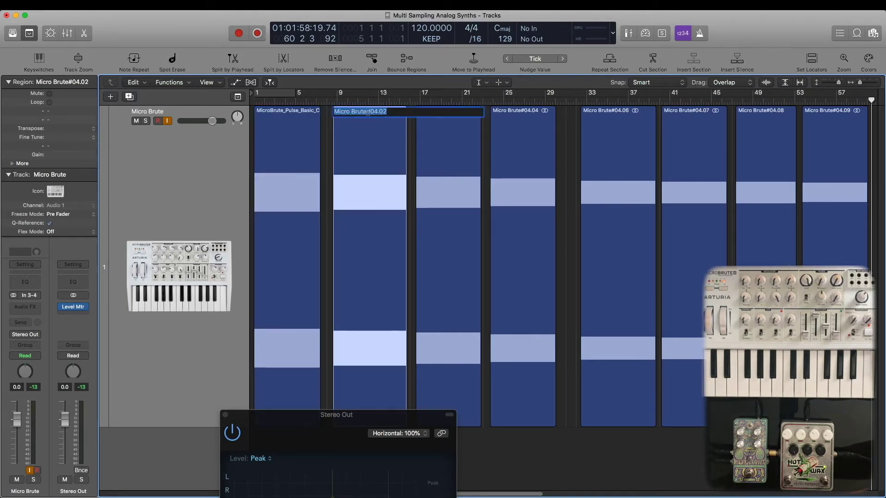
key("super+v")
type("-")
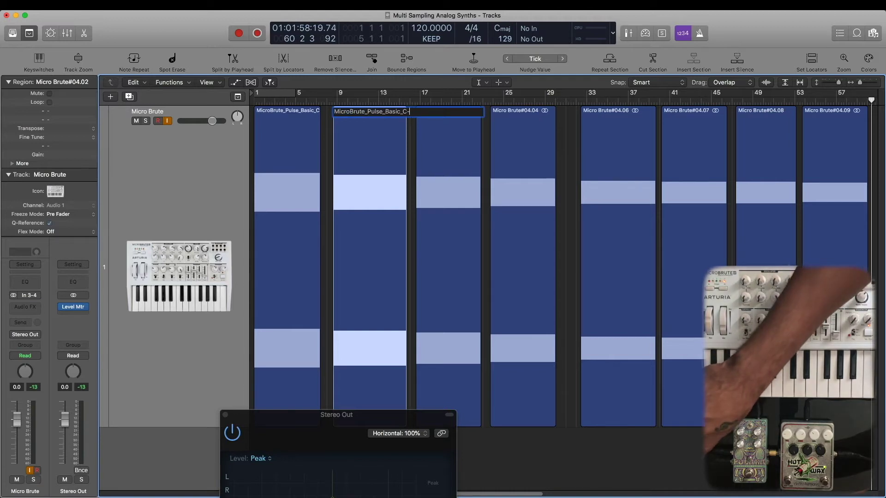
type("1")
- Rename the third, fourth and fifth regions from the copied name with their own octave numbers, the fifth as MicroBrute_Pulse_Basic_C2
key("Tab")
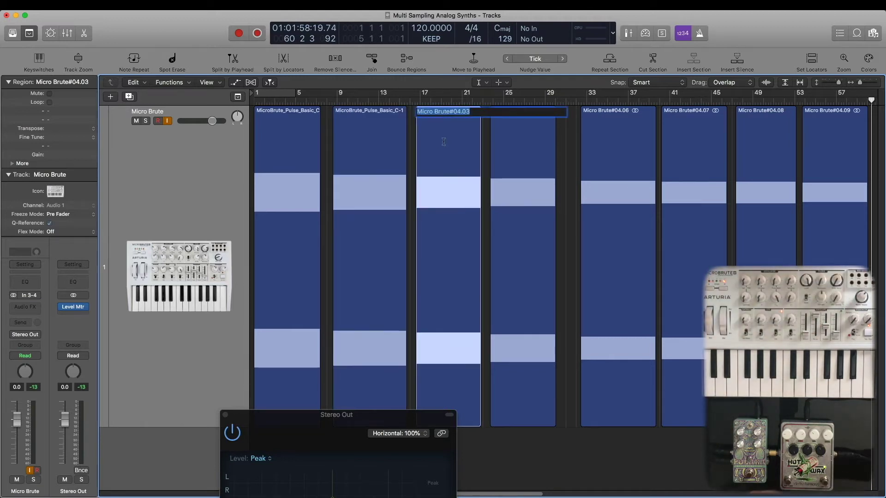
key("super+v")
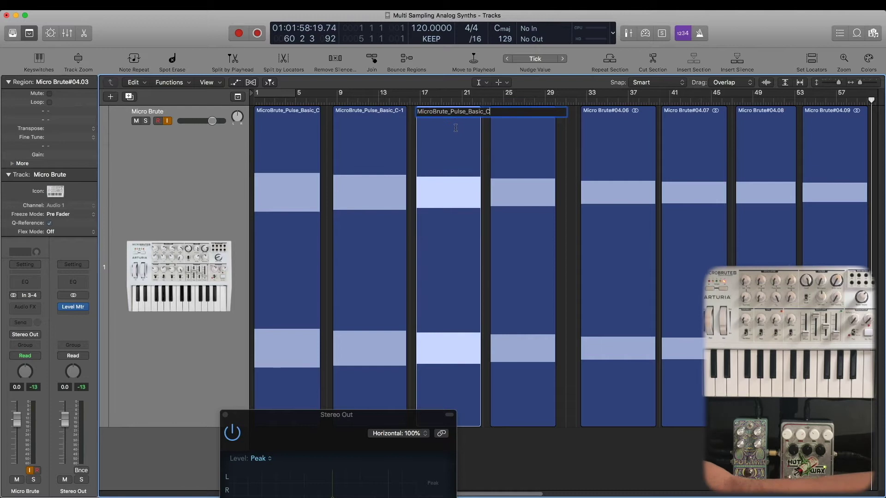
key("Tab")
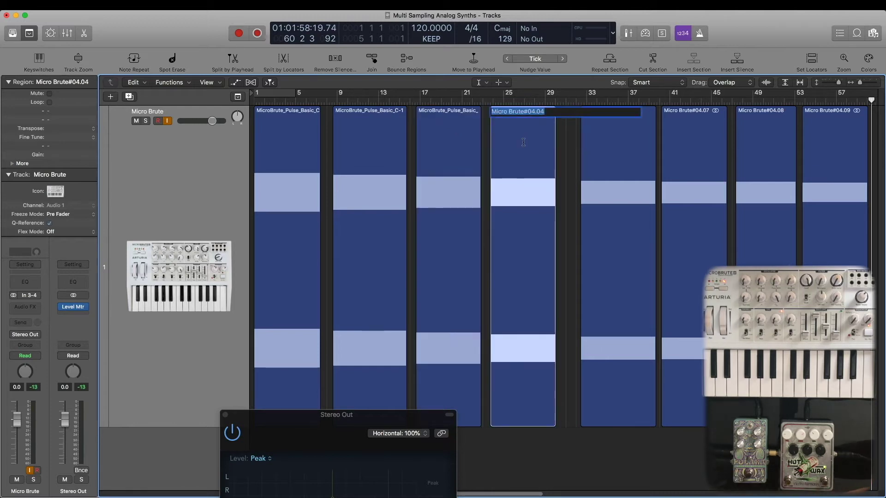
key("super+v")
key("Tab")
key("super+v")
type("2")
- Rename the last three regions from the copied name with rising octave numbers, ending with MicroBrute_Pulse_Basic_C5
key("Tab")
key("super+v")
key("Tab")
key("super+v")
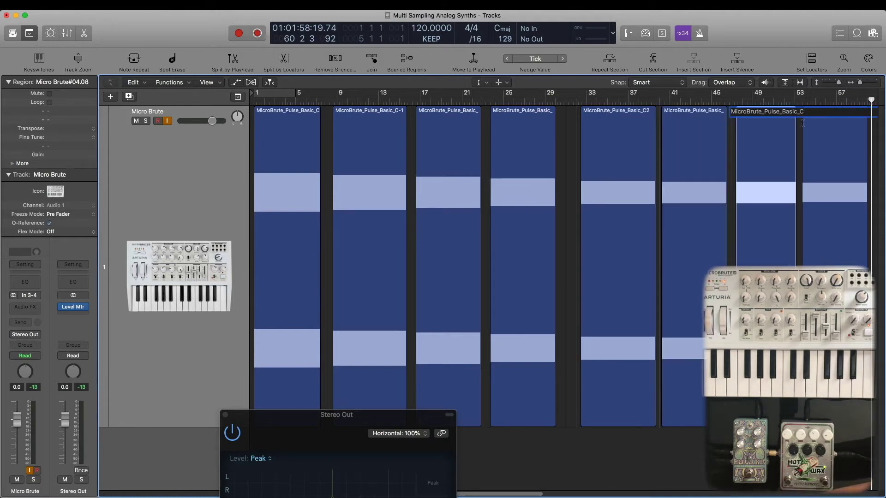
key("Tab")
key("super+v")
type("5")
left_click(875, 199)
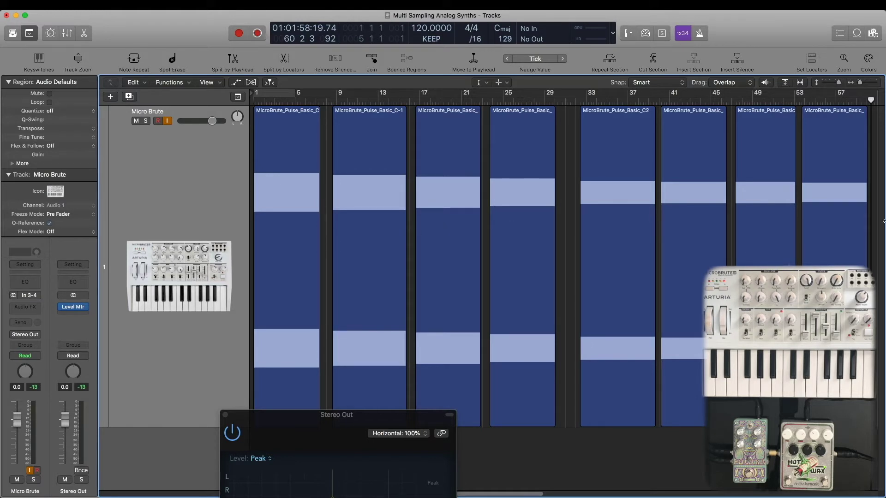
- Select all eight named regions on the Micro Brute track and start exporting them as audio files
left_click_drag(872, 218, 224, 272)
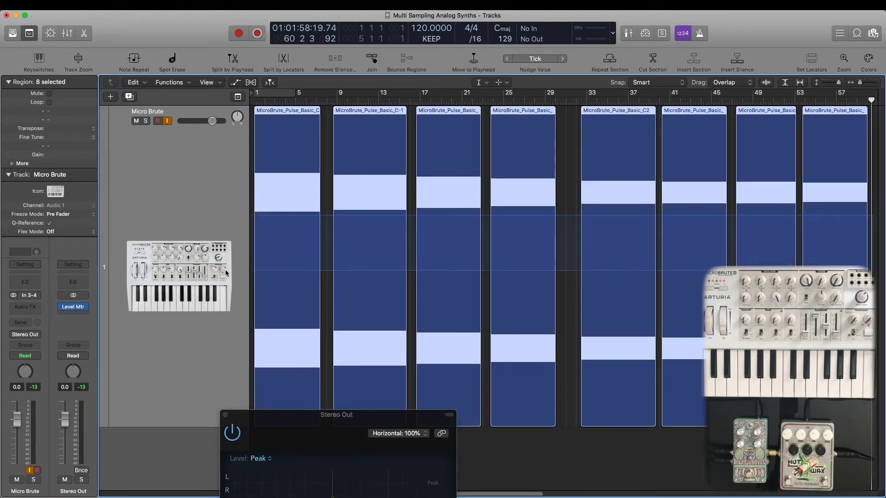
left_click(482, 82)
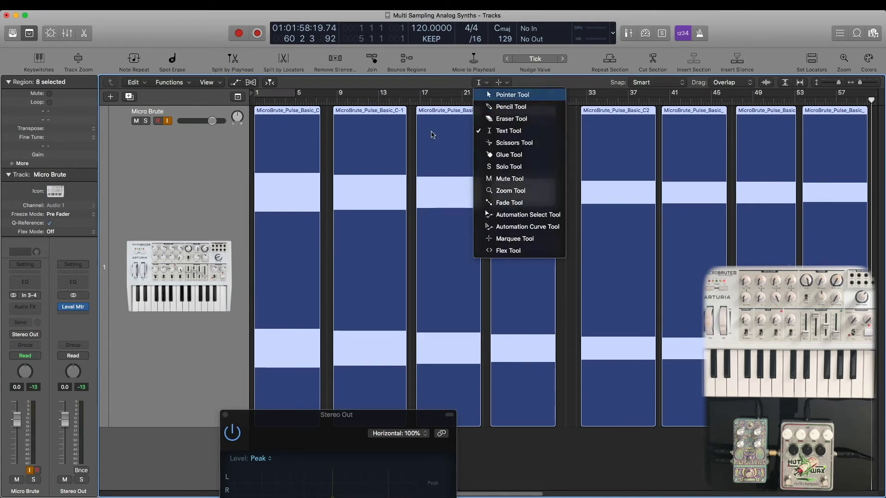
key("t")
right_click(275, 185)
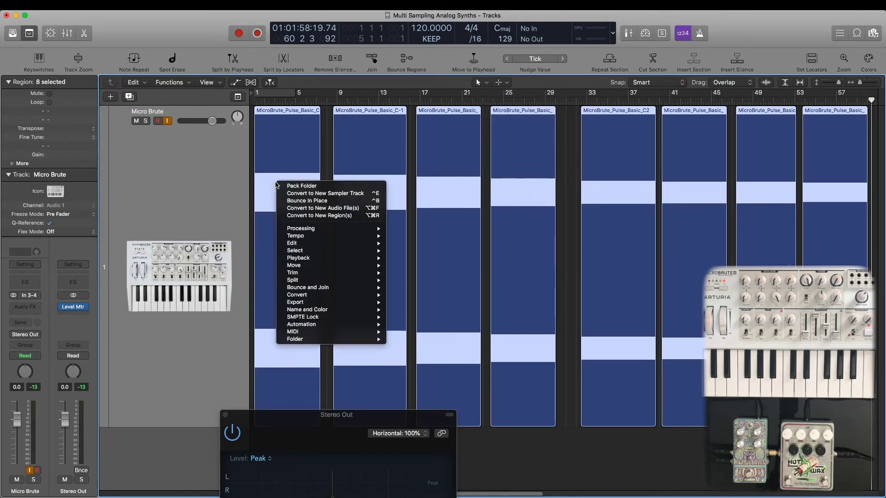
mouse_move(321, 238)
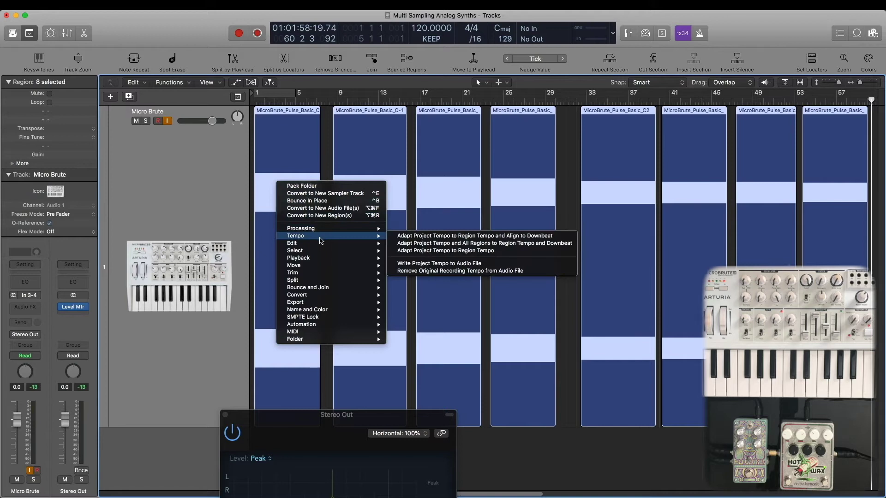
mouse_move(329, 305)
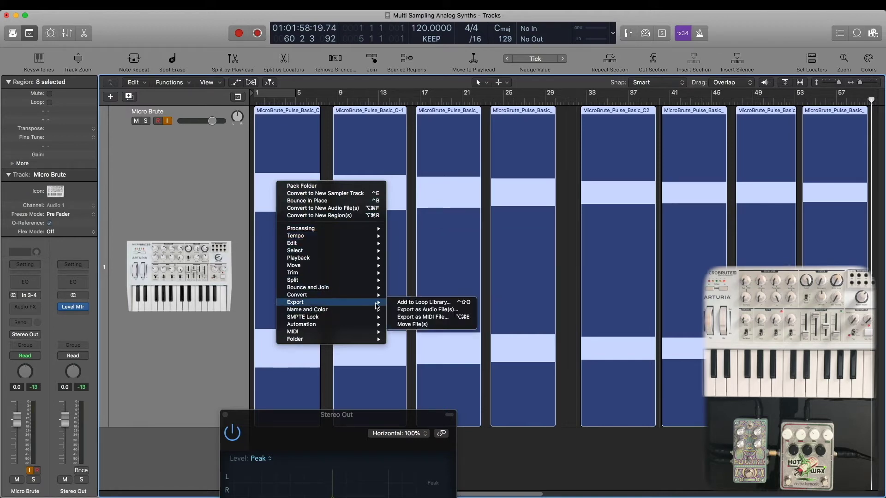
left_click(435, 312)
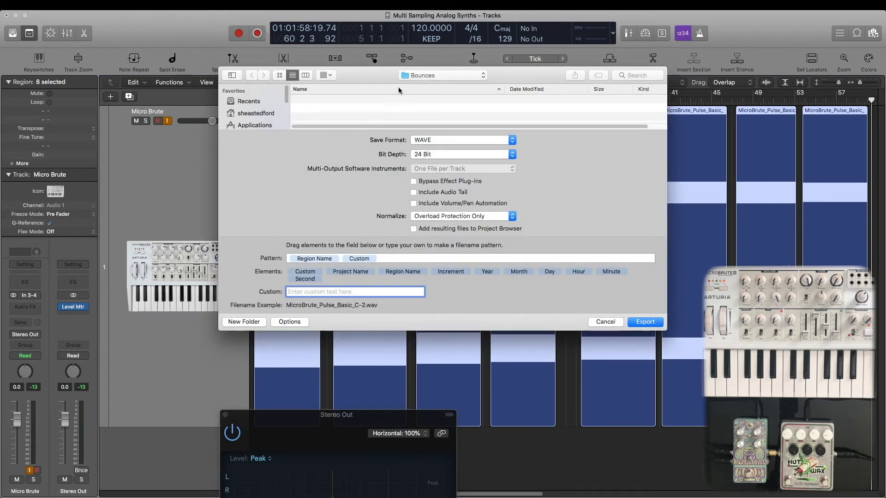
- Create a Desktop folder named Microbrute MultiSamples and export the regions into it as 24-bit WAVE files
left_click(417, 75)
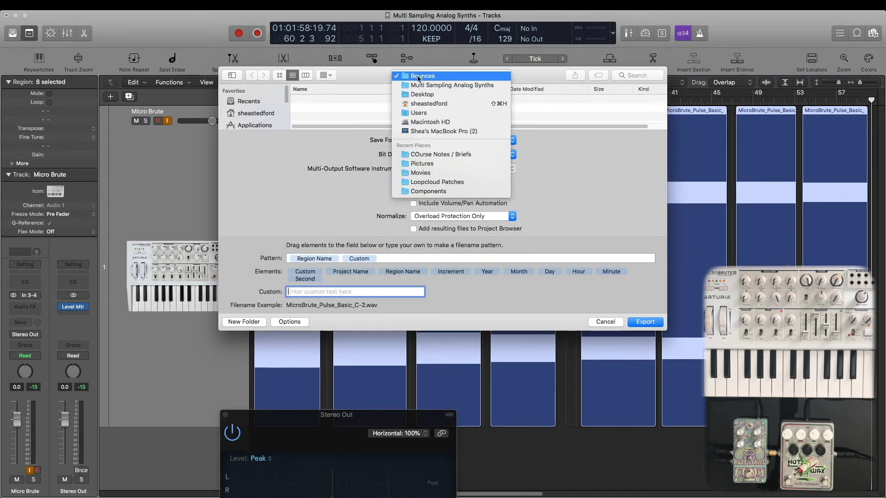
left_click(420, 94)
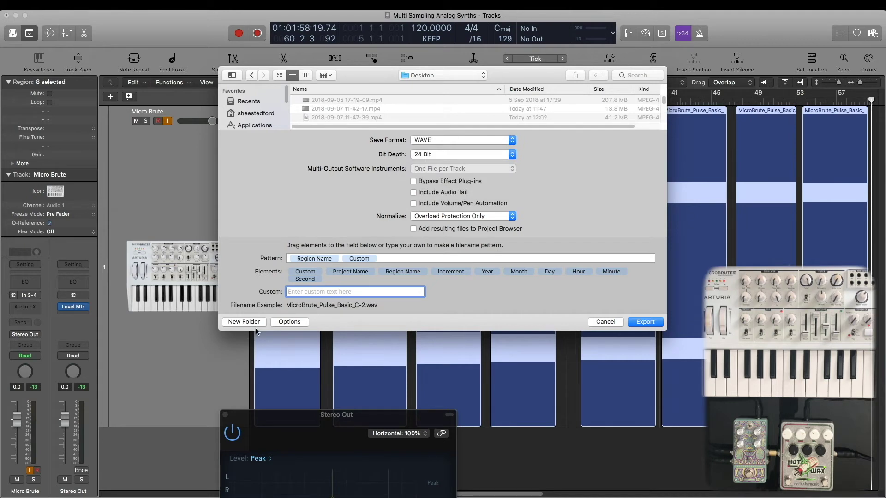
left_click(244, 322)
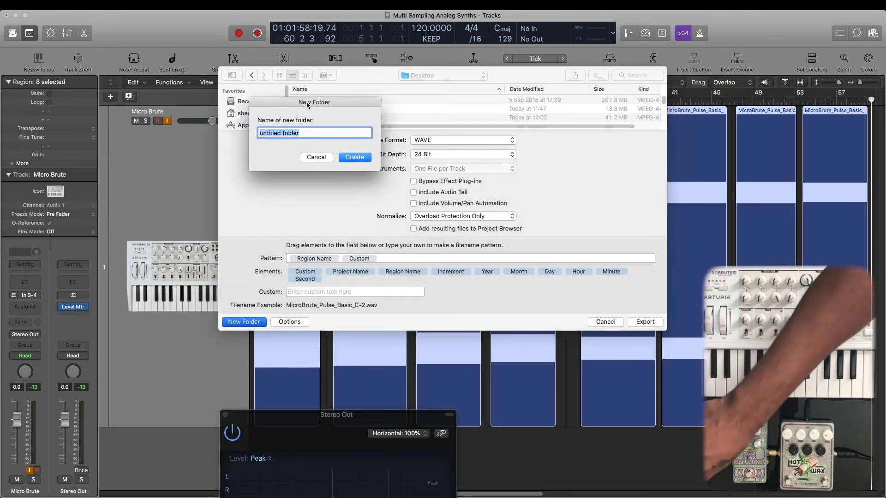
type("Microb")
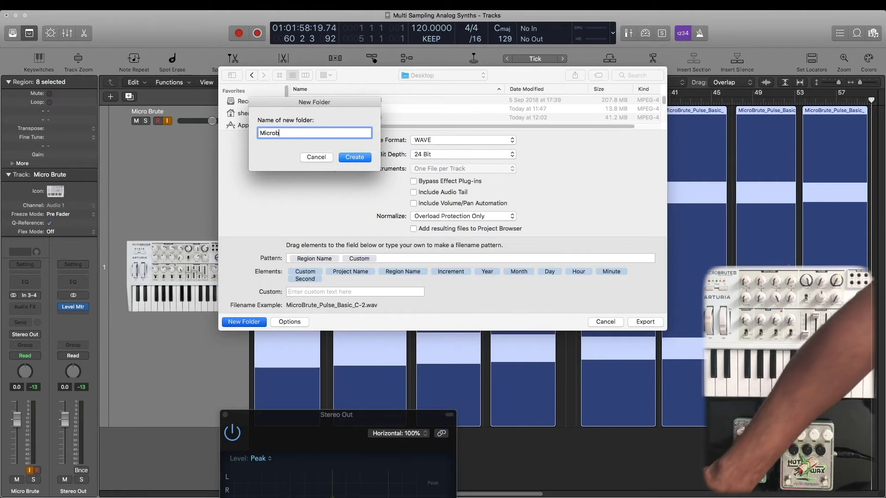
type("rute Mu")
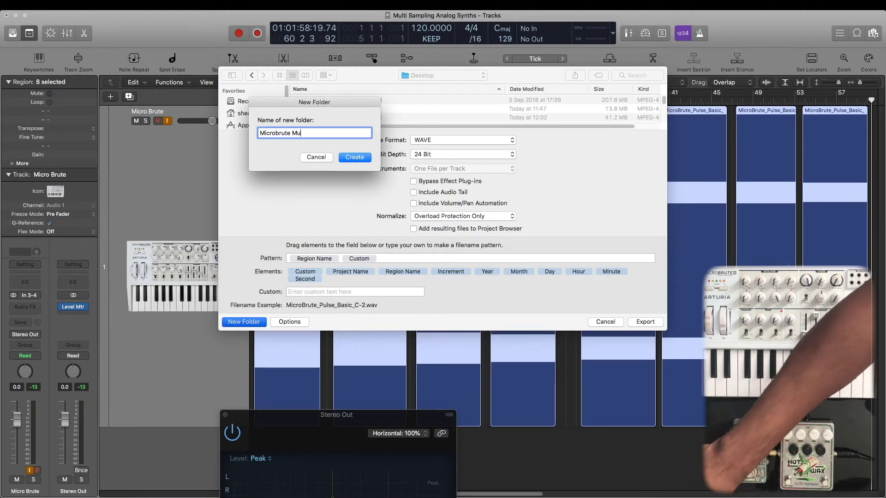
type("ltiSample")
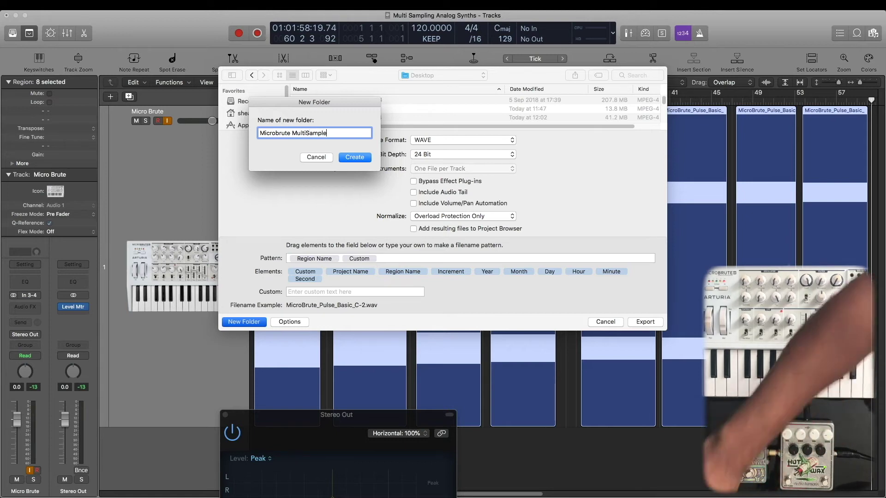
type("s")
key("Return")
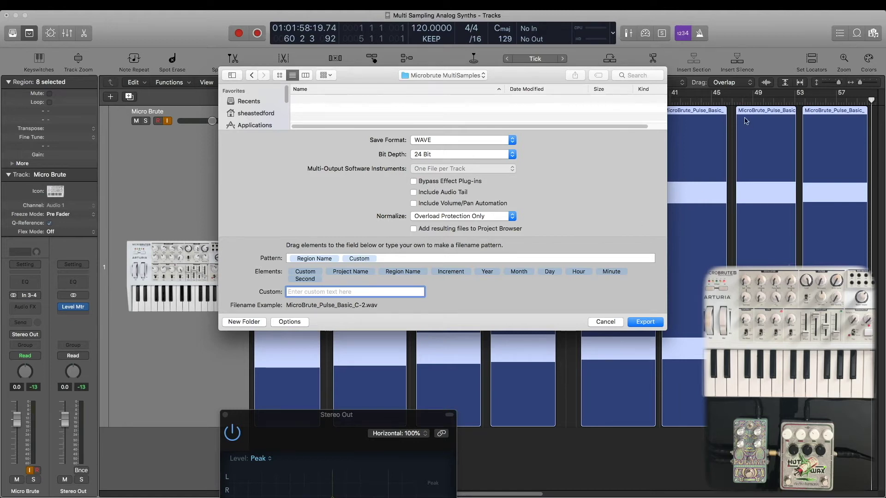
left_click(645, 322)
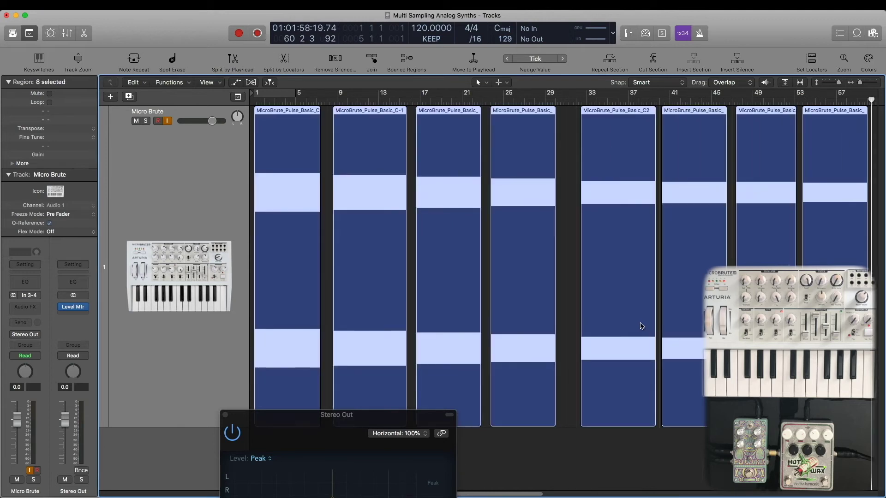
- Record a second set of notes after the existing regions and split it into single notes with Remove Silence at a 4.0% threshold
key("super+Up")
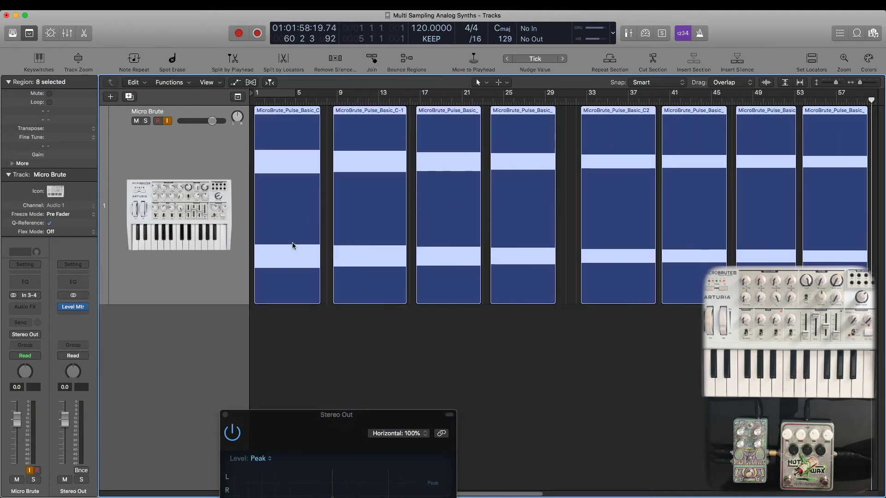
key("super+Up")
left_click_drag(860, 82, 858, 84)
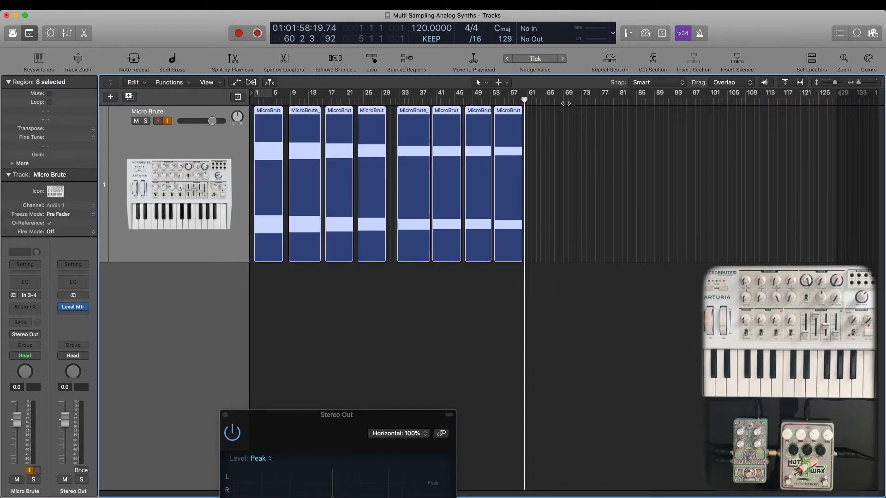
left_click(269, 82)
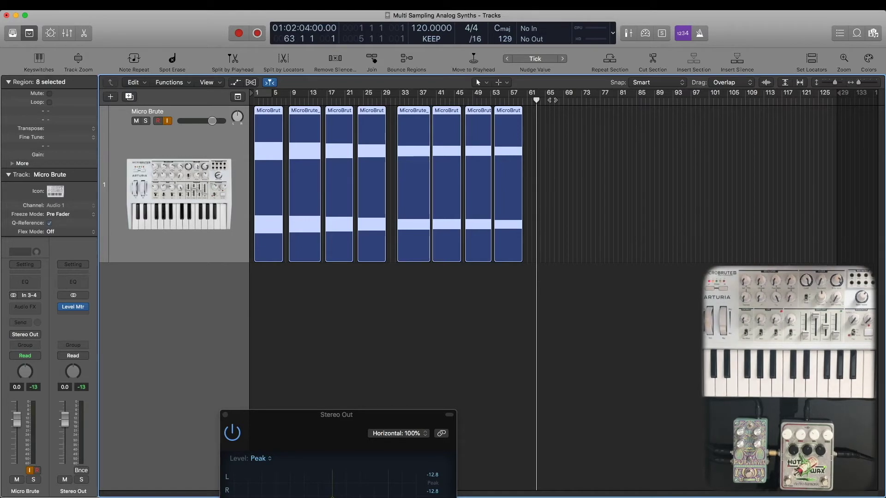
key("r")
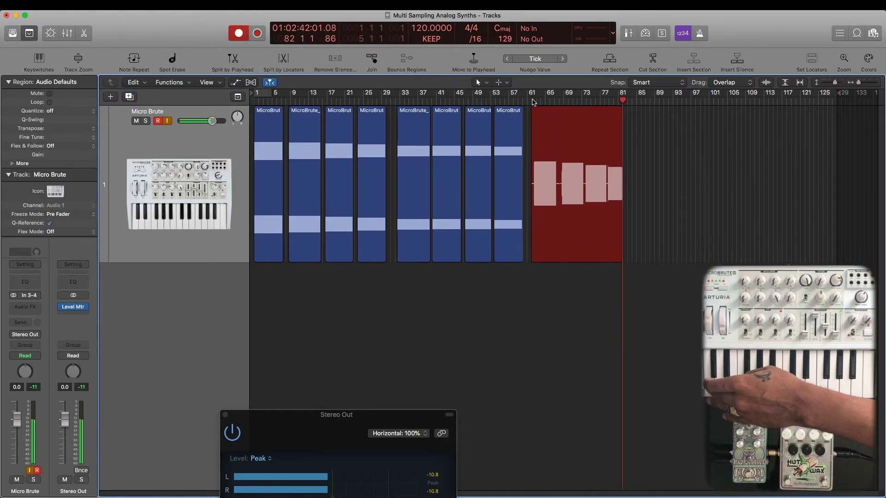
key("space")
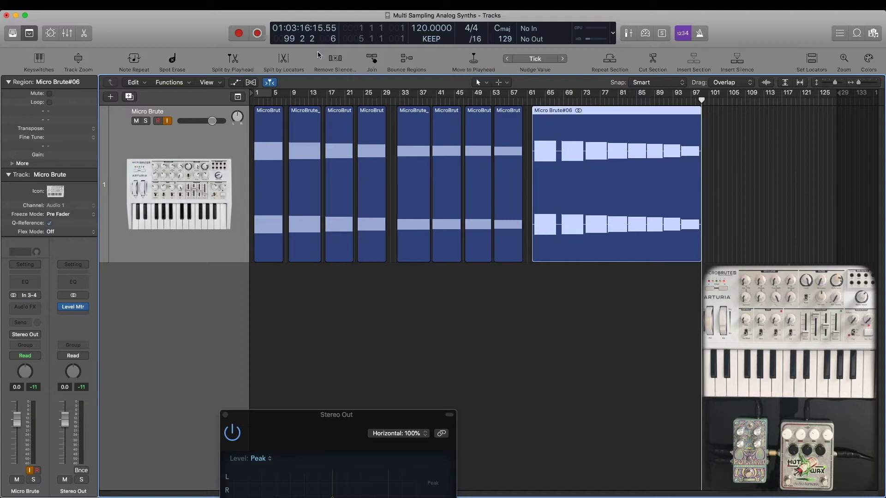
left_click(330, 59)
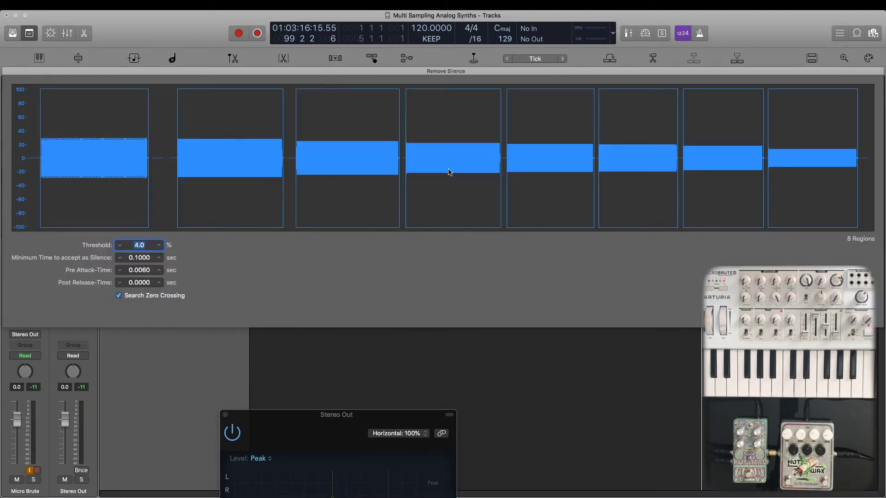
key("Return")
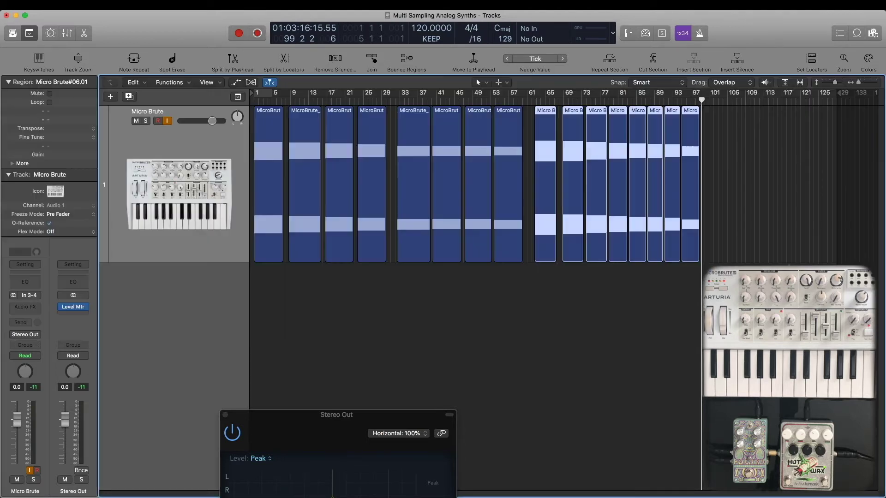
- Name the first region of the second set MicroBrute_Pulse_Driven_C-2 with the Text Tool, based on the earlier Basic name
left_click(482, 82)
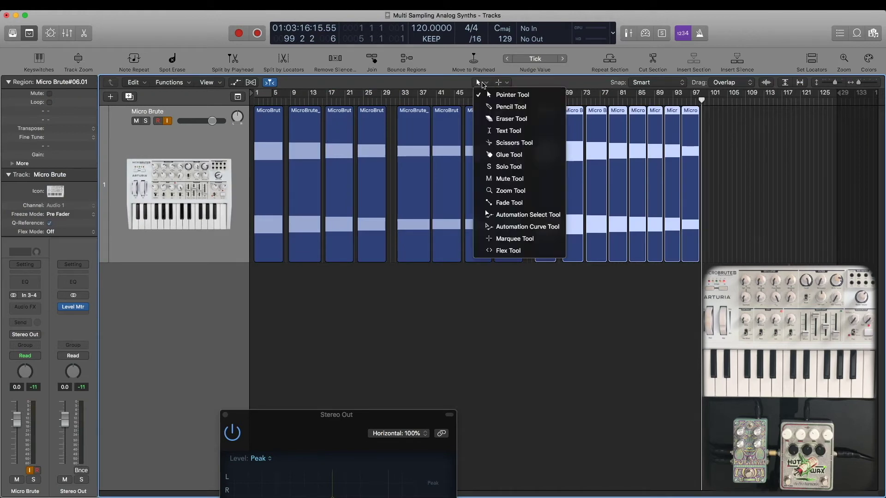
left_click(508, 131)
left_click(543, 112)
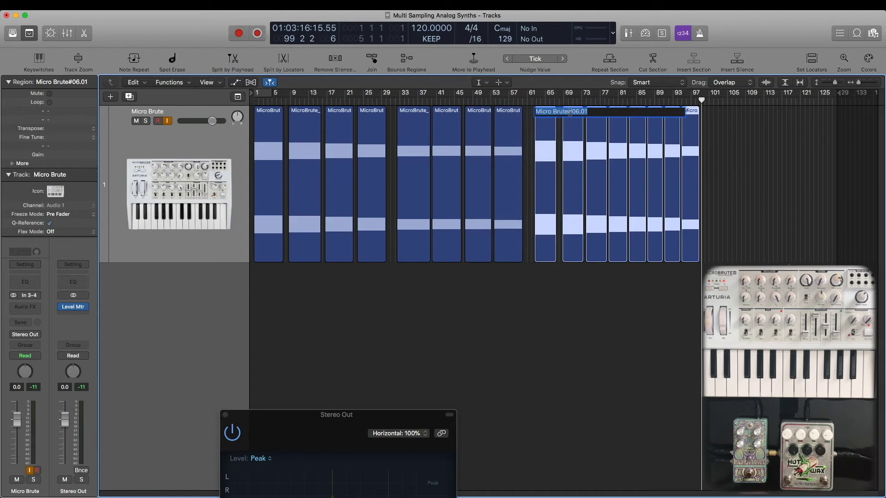
type("MicroBrute_Pulse_Basic_C-2")
left_click_drag(600, 112, 591, 112)
type("Driven")
- Rename the remaining regions of the second set in the same MicroBrute_Pulse_Driven naming pattern
key("Tab")
key("Tab")
key("Tab")
key("Tab")
key("Tab")
key("Tab")
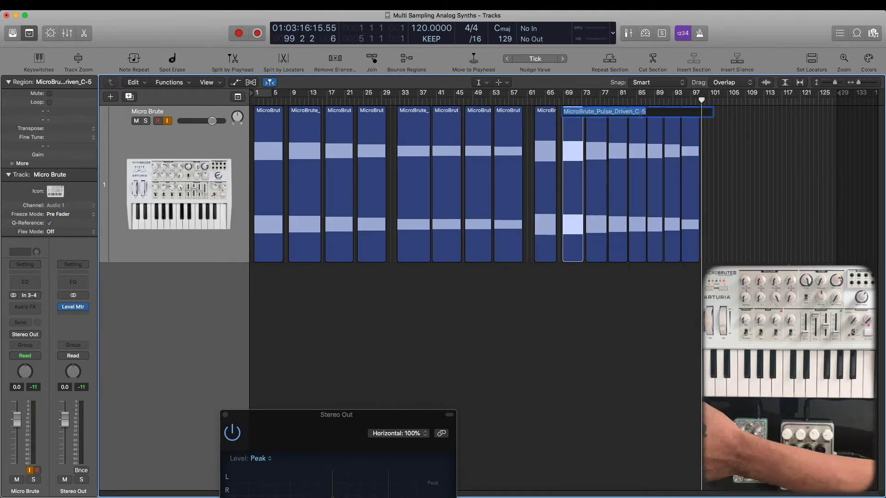
key("Return")
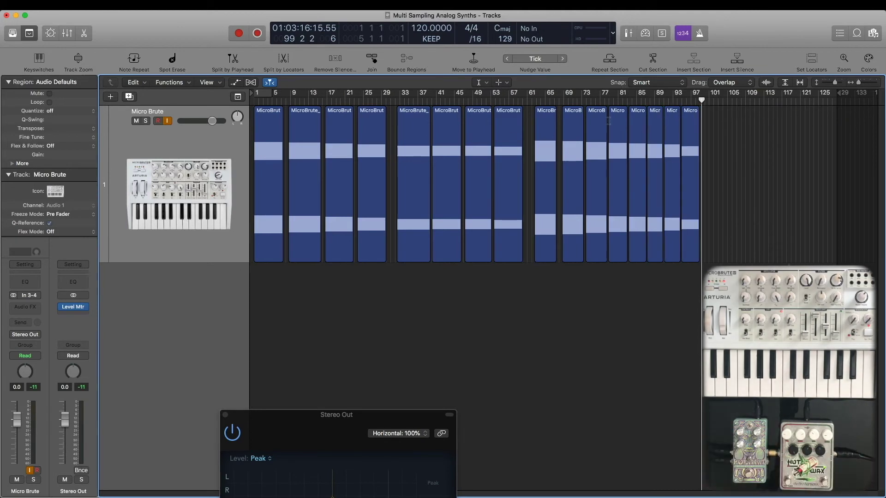
- Select the eight regions of the second set with the Pointer Tool and color them red
left_click(479, 84)
left_click(508, 93)
left_click_drag(716, 138, 548, 183)
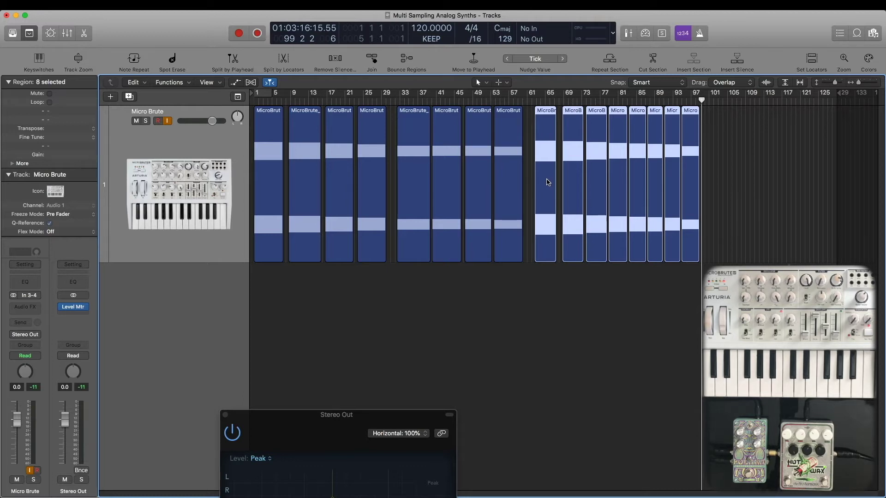
key("alt+c")
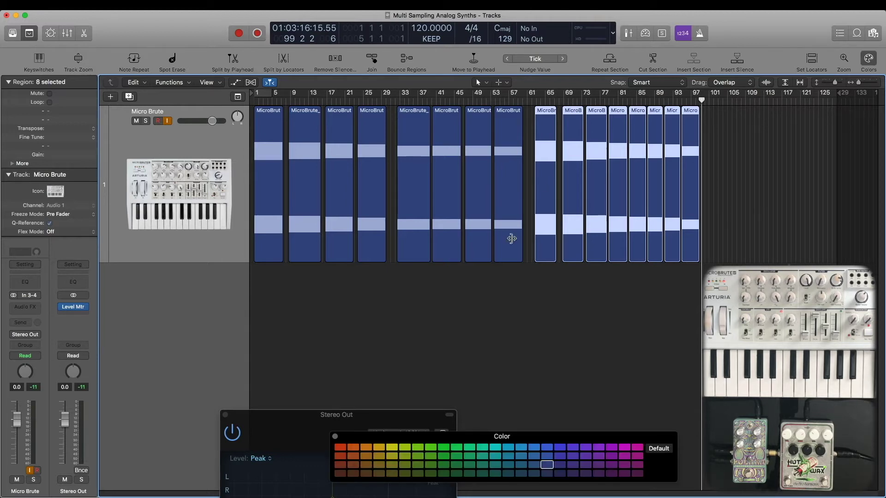
left_click(342, 448)
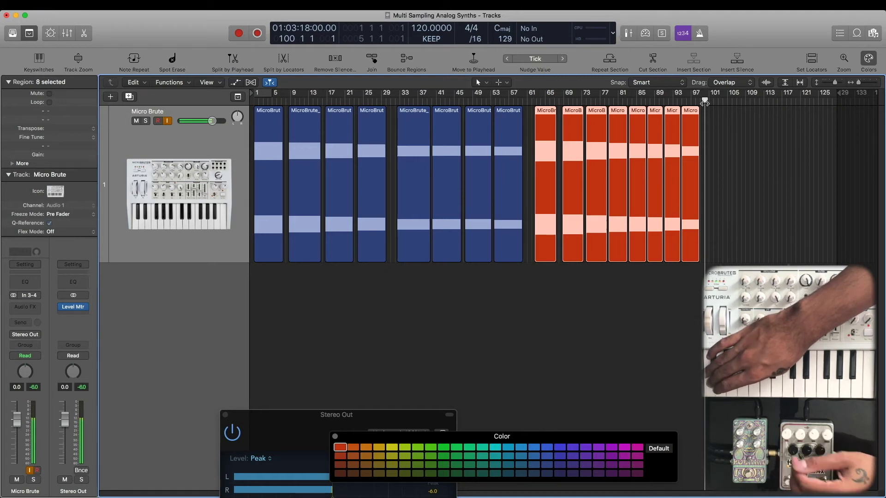
- Record a third set of notes on the Micro Brute track after the red regions
key("r")
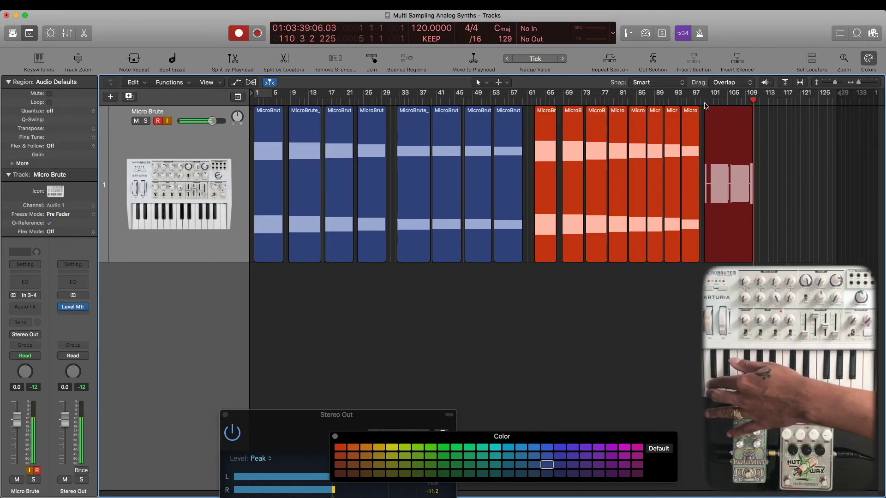
key("space")
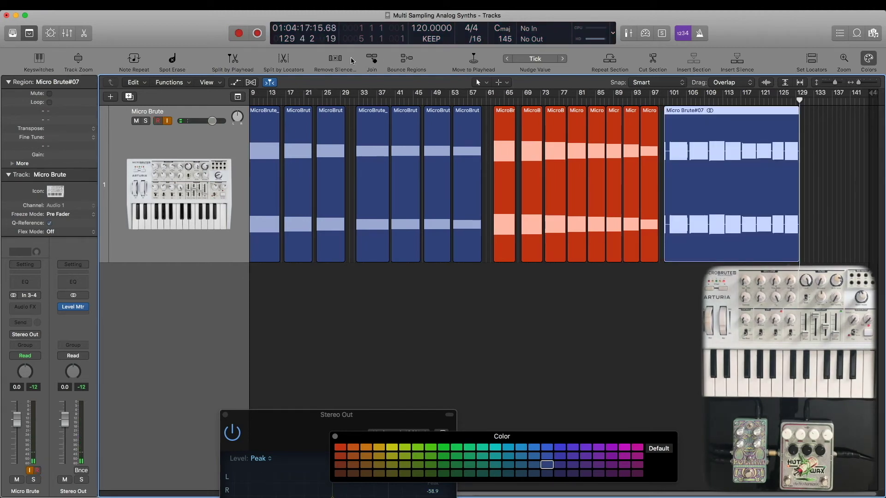
- Split the third recording with Remove Silence at a 4.0% threshold and delete the tiny stray region at its start
left_click(336, 60)
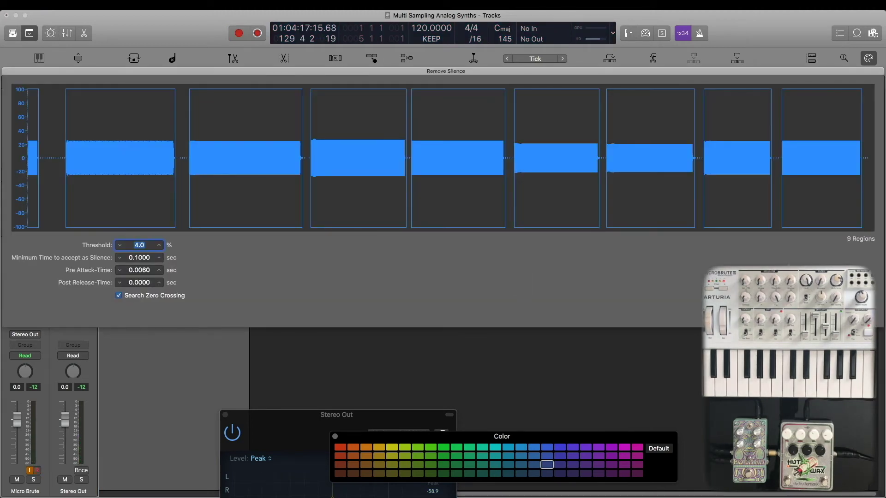
key("Return")
left_click(666, 191)
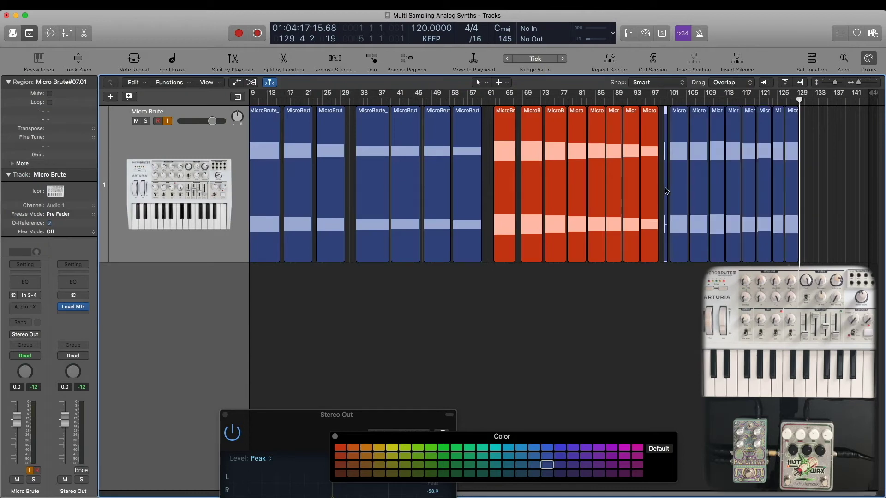
key("Delete")
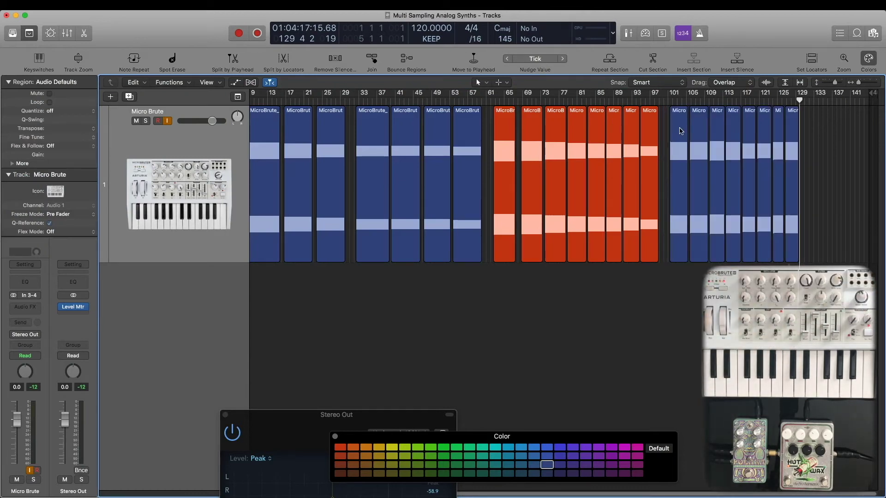
- Rename the first region of the third set as MicroBrute_Pulse_Hot_C-2 and carry the naming pattern on to the second region
key("t")
key("x")
left_click(684, 118)
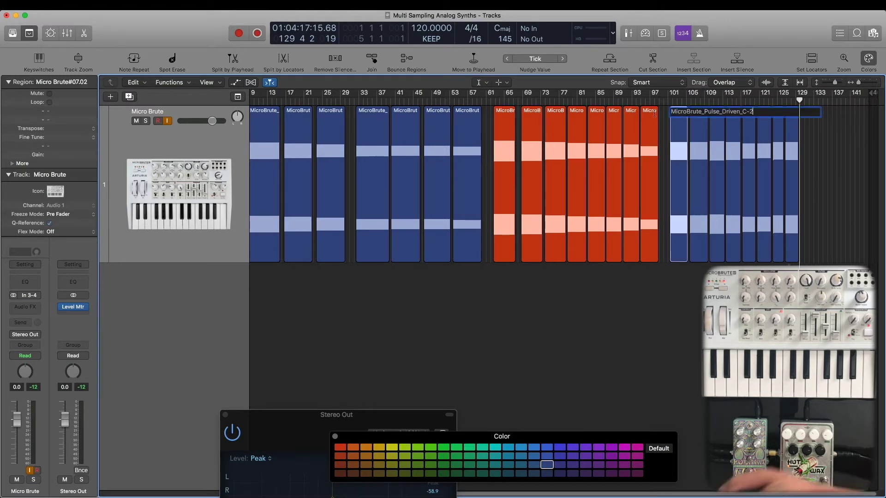
left_click_drag(723, 111, 737, 111)
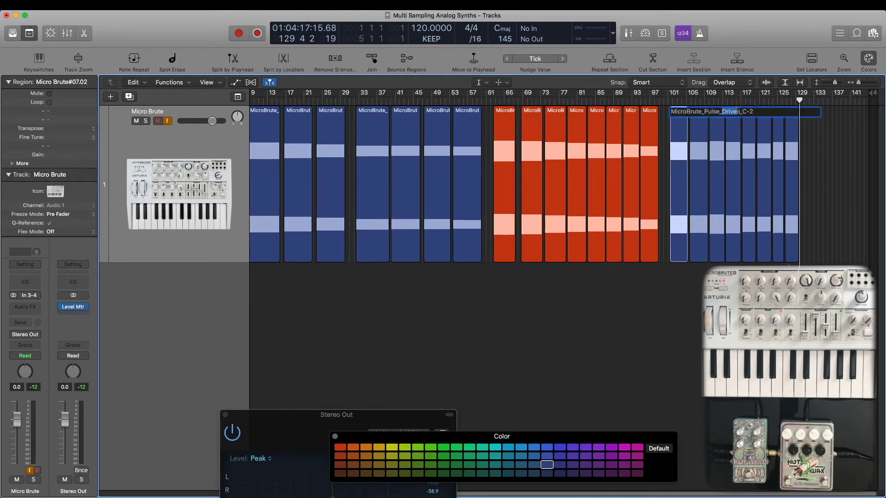
type("Hot")
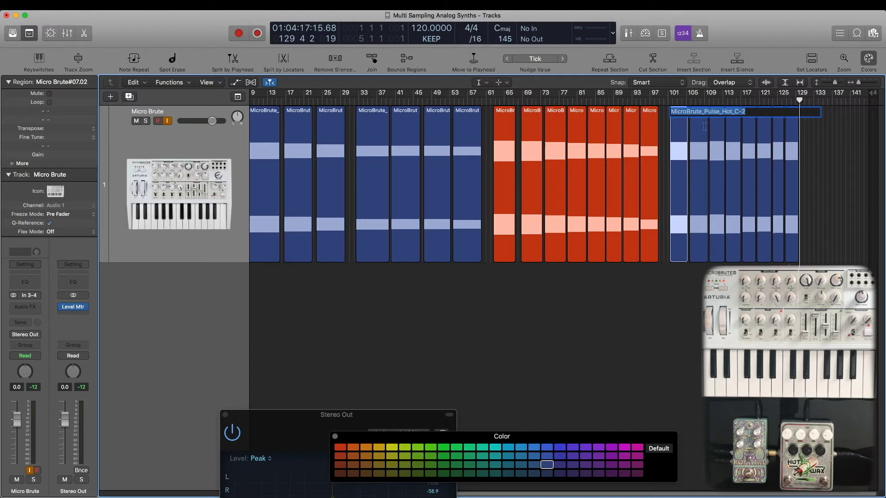
key("Tab")
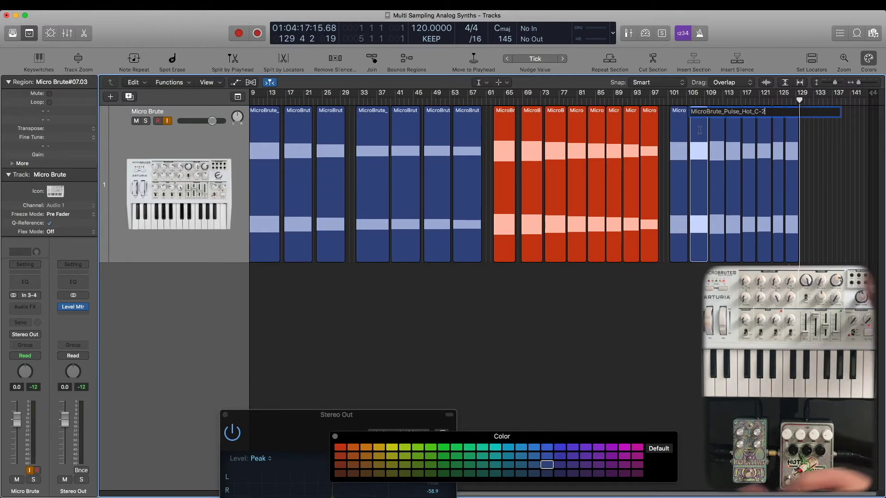
- Record a fourth set of notes on the Micro Brute track after the green regions and split it with Remove Silence
left_click(813, 99)
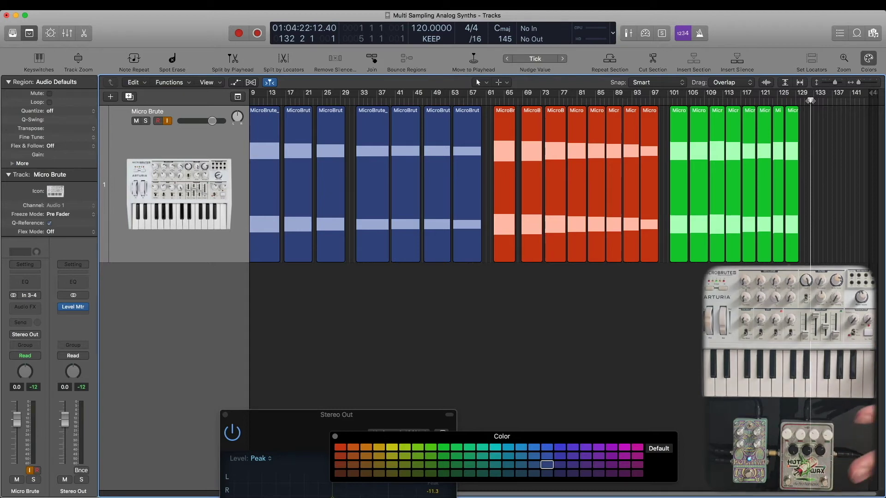
key("r")
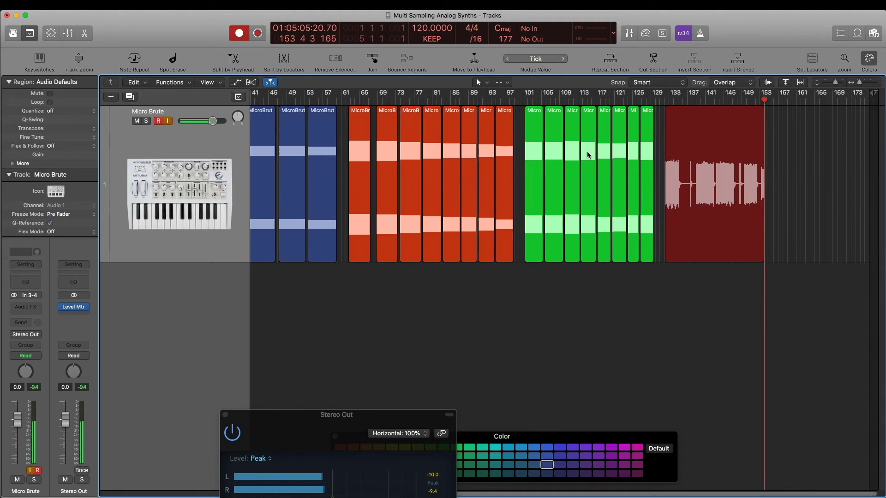
key("space")
key("ctrl+x")
key("Return")
- Rename the fourth set's regions in the MicroBrute_Pulse_Verb1 pattern with their note names and color all eight magenta
key("t")
left_click(489, 142)
left_click(752, 145)
key("Return")
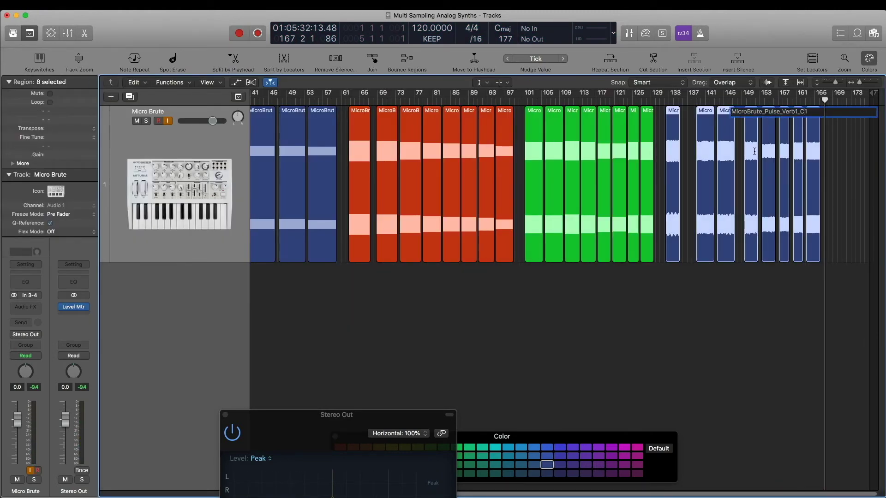
left_click(705, 143)
key("Return")
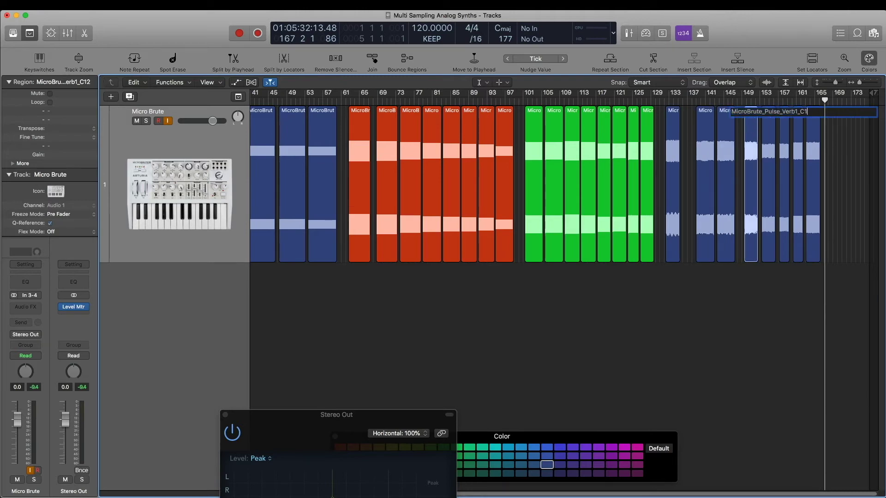
left_click(637, 447)
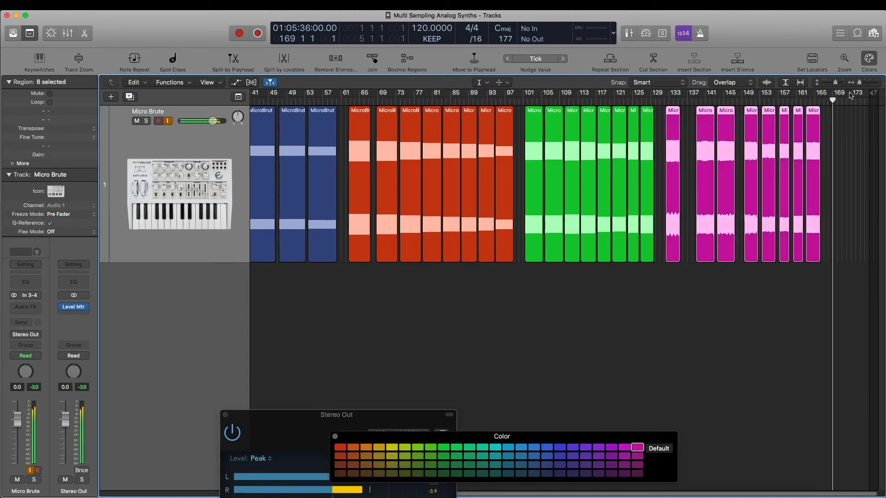
- Record a fifth set of notes on the Micro Brute track from bar 169, after the magenta regions
left_click(851, 96)
key("super+a")
left_click_drag(851, 95, 754, 99)
key("r")
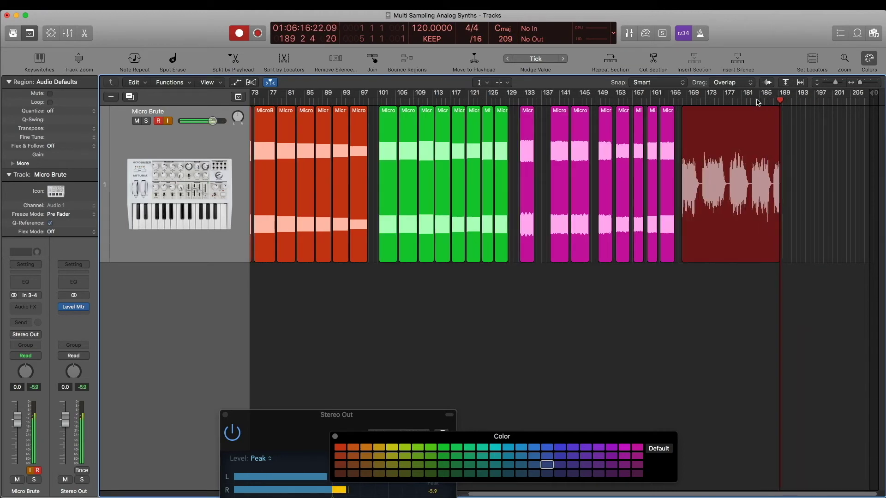
key("space")
- Rename the regions of the fifth set in the MicroBrute_Pulse_Verb2 pattern, each ending with its note name
key("t")
left_click(496, 131)
left_click(664, 156)
key("Tab")
key("Tab")
key("Tab")
key("Tab")
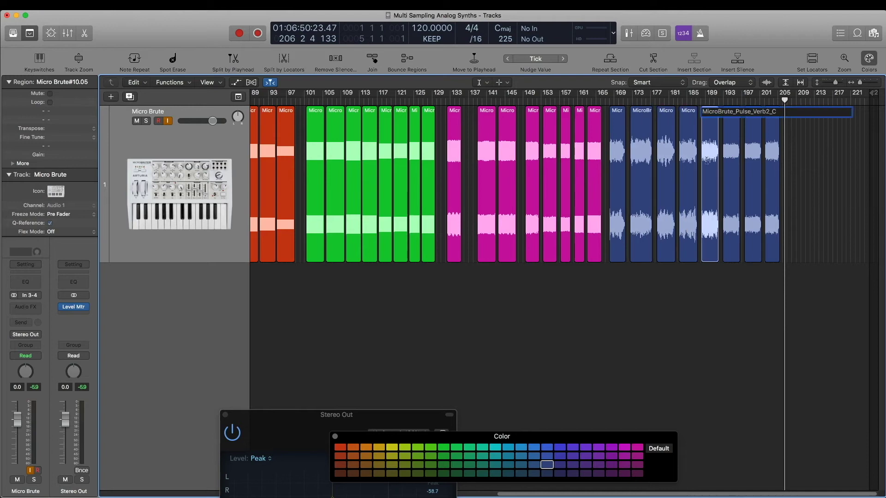
- Color the fifth set's regions yellow, fit all regions in view and close the Color palette
left_click(392, 447)
left_click(432, 378)
key("z")
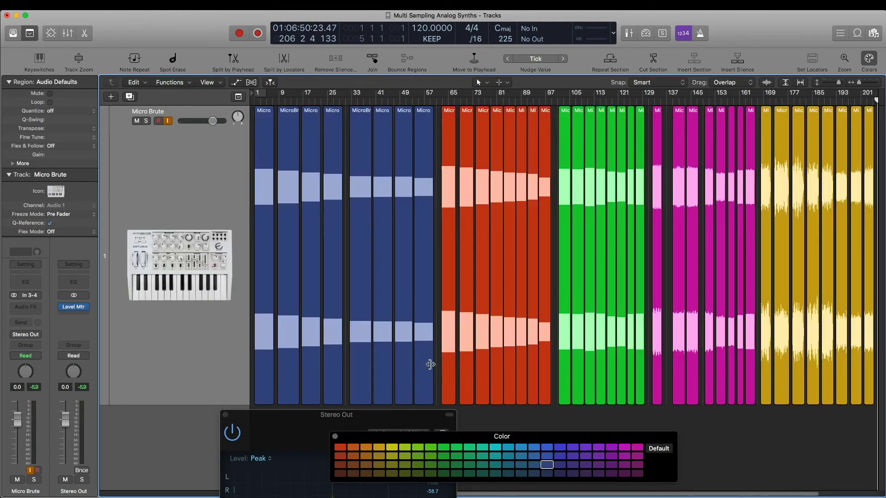
left_click(335, 436)
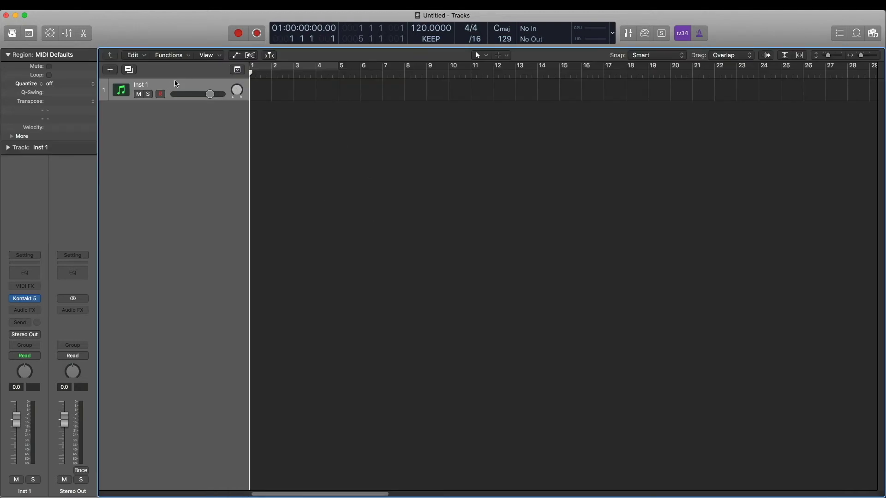
- Open Kontakt 5 on the Inst 1 track, create a new default instrument and show its Mapping Editor
left_click(24, 299)
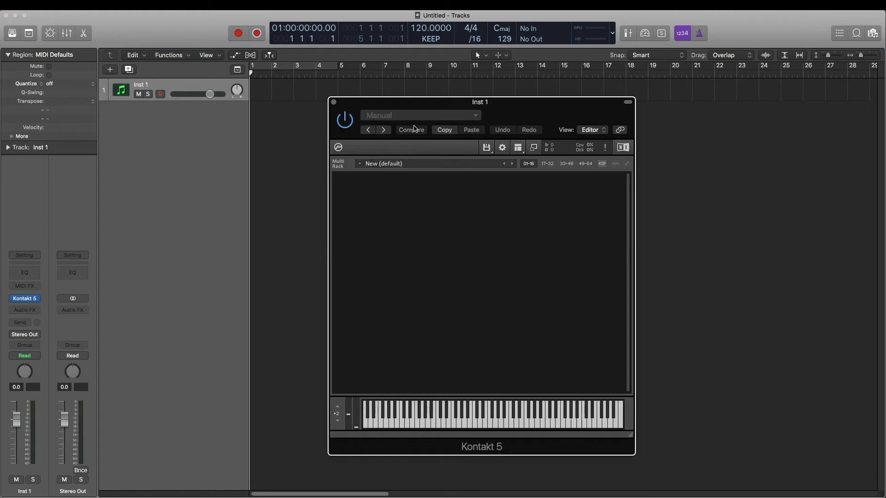
left_click_drag(509, 109, 516, 106)
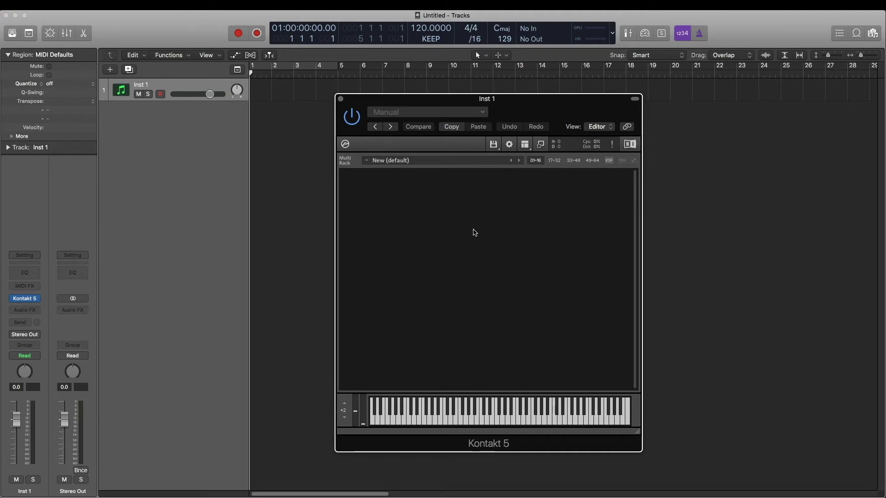
double_click(466, 210)
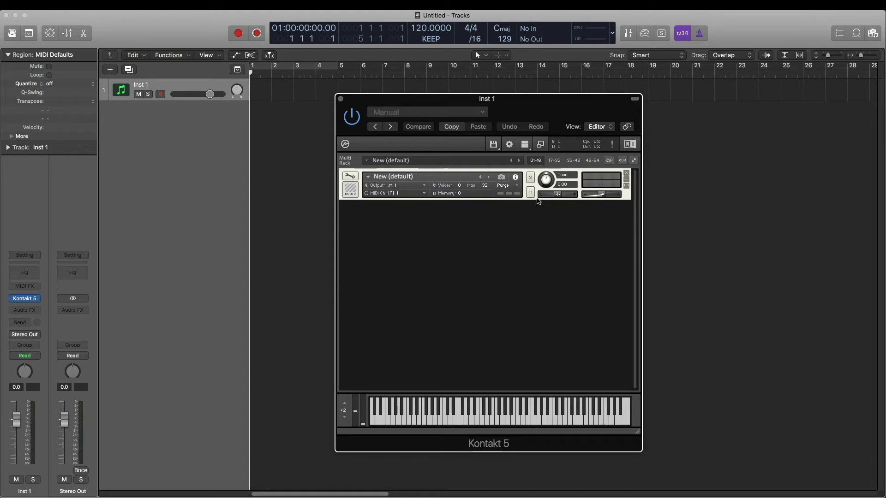
left_click(351, 176)
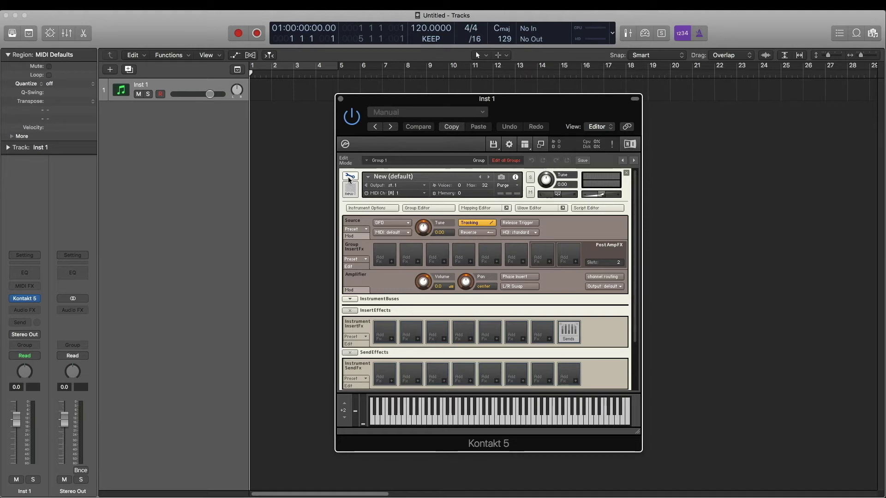
left_click(479, 208)
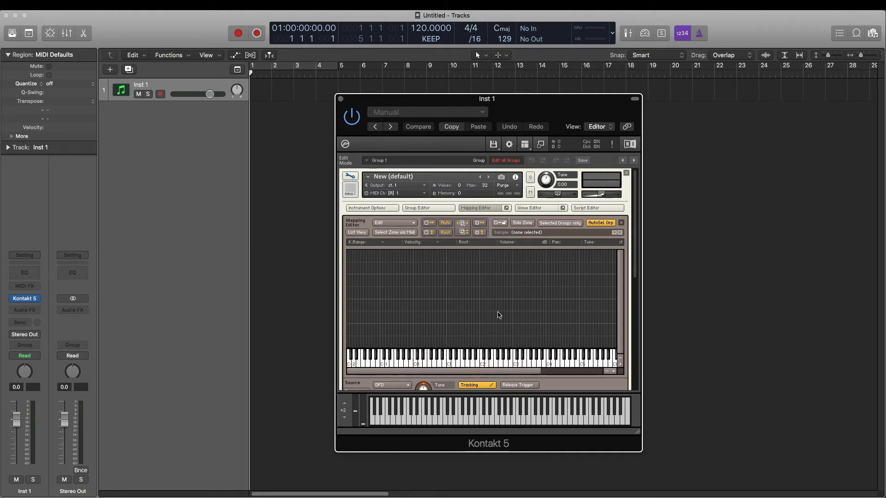
- Show the Kontakt file browser and look through the sample files in the Microbrute MultiSamples folder
left_click(526, 145)
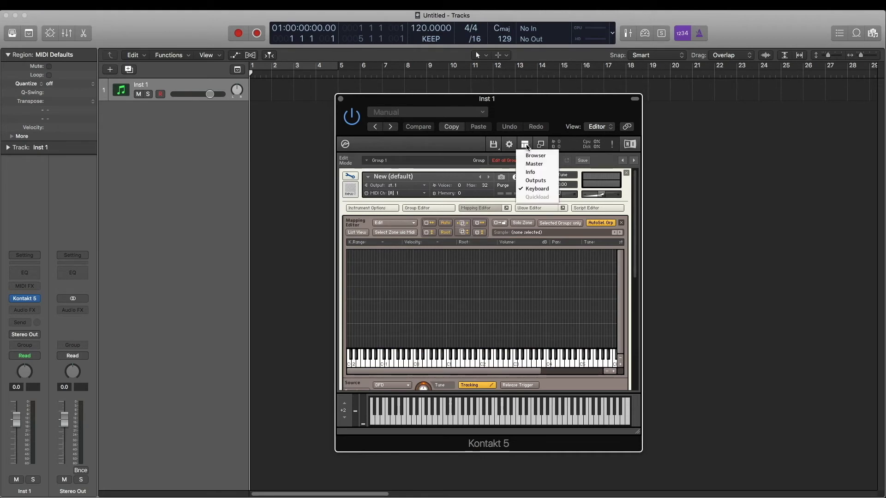
left_click(531, 152)
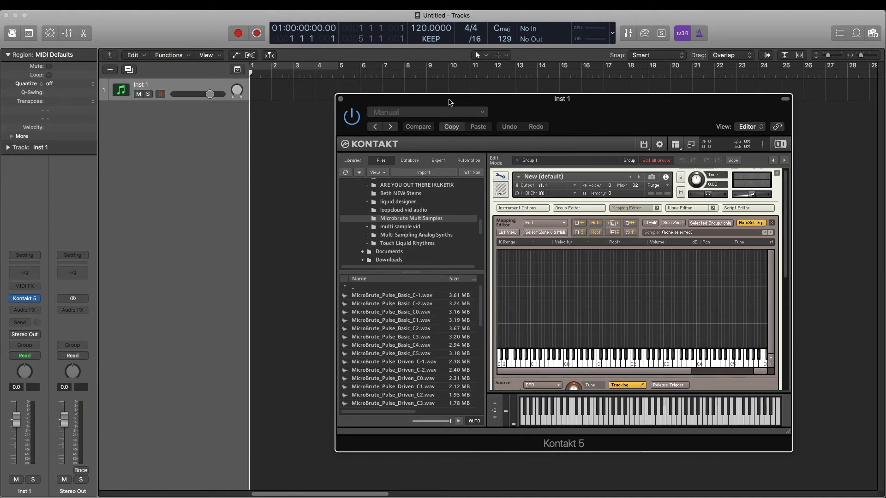
left_click_drag(449, 99, 411, 101)
scroll(349, 309, "down", 10)
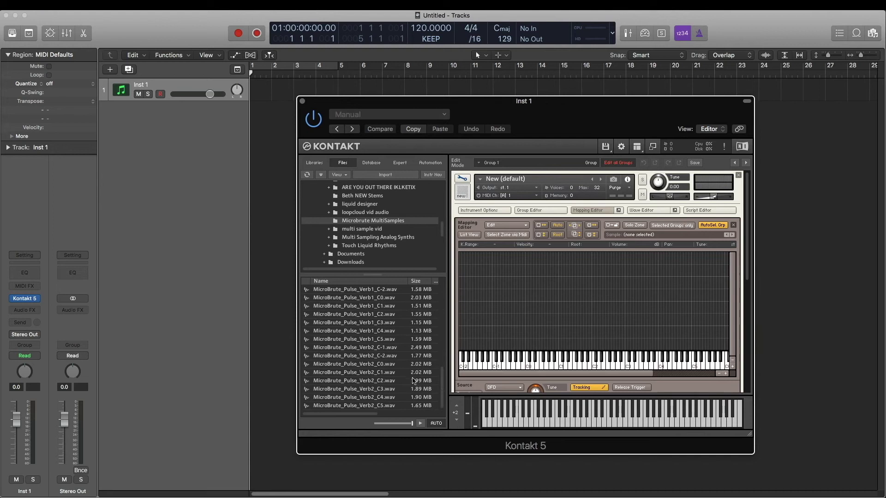
left_click_drag(442, 395, 455, 412)
scroll(372, 359, "up", 15)
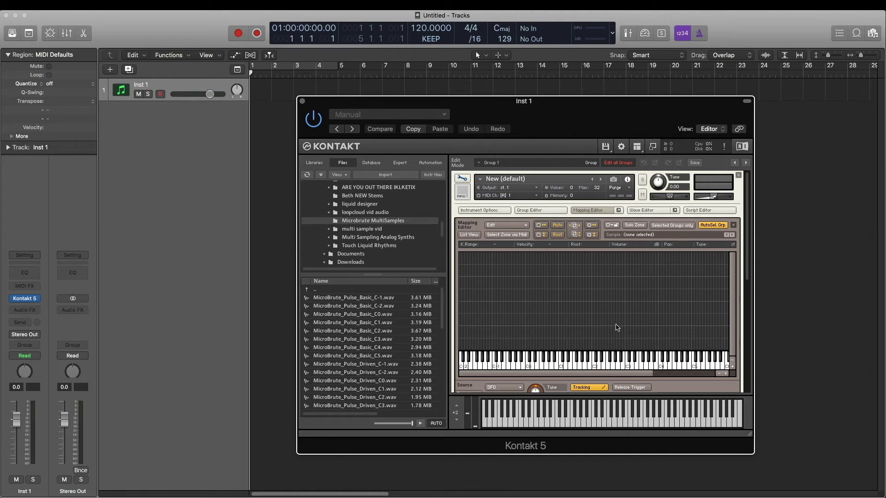
- Map MicroBrute_Pulse_Basic_C-2.wav to the keys C-2 to B-2 with a velocity range of 1 to 39
mouse_move(751, 436)
left_mouse_down()
mouse_move(803, 440)
mouse_move(759, 441)
left_mouse_up()
left_click_drag(362, 309, 469, 272)
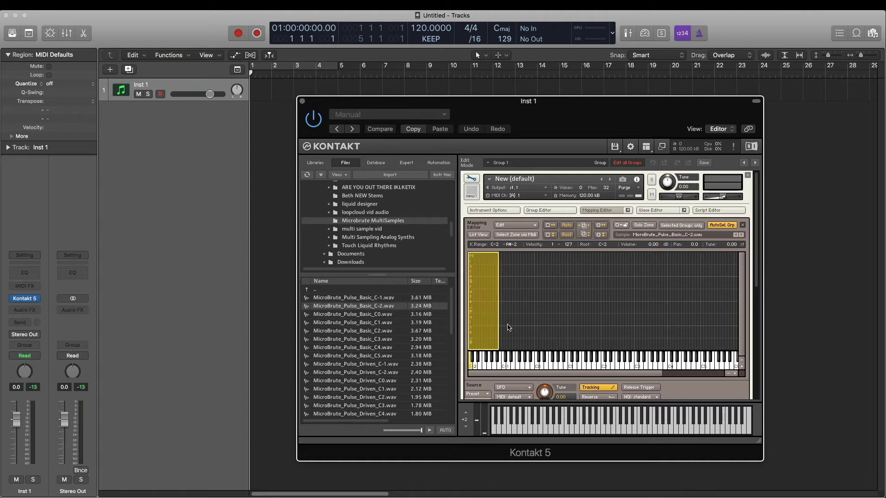
left_click_drag(498, 335, 502, 336)
left_click_drag(483, 253, 482, 322)
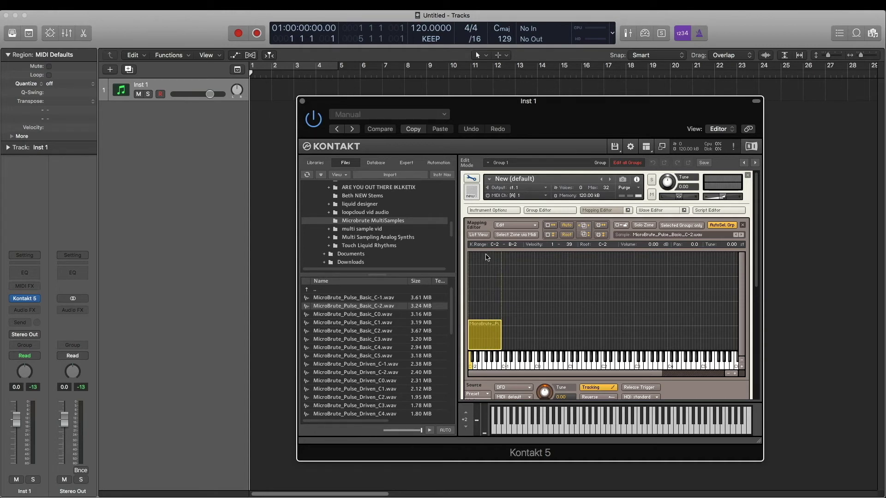
- Map MicroBrute_Pulse_Basic_C-1.wav to the keys C-1 to B-1 with a velocity range of 1 to 39
left_click(369, 298)
left_click_drag(518, 342, 536, 340)
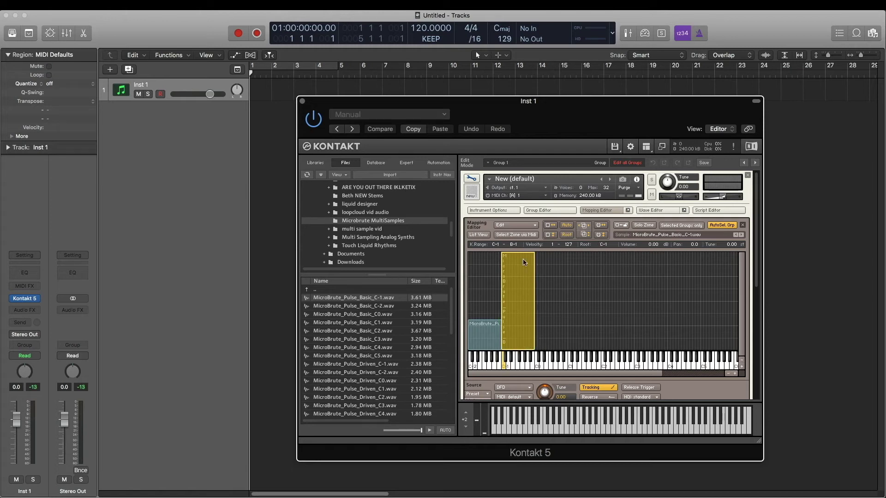
left_click_drag(520, 252, 525, 320)
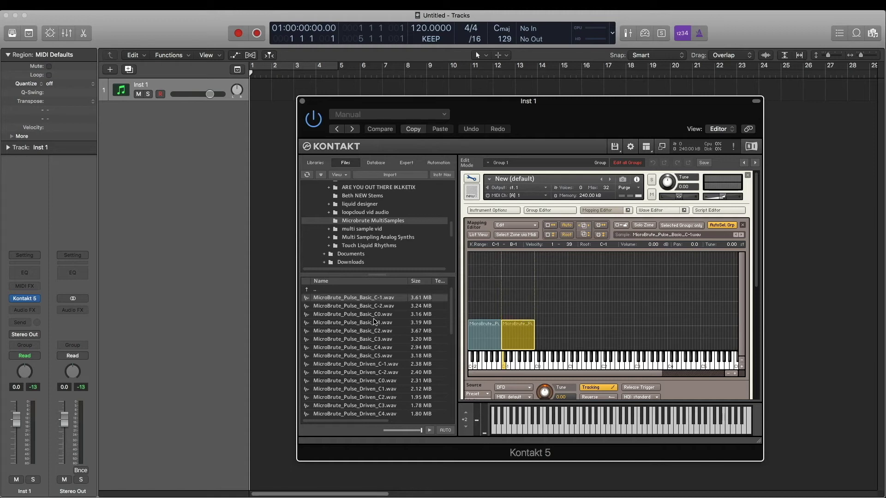
- Map the Basic samples C0 to C5 to one octave each, from their own root note, at velocities 1 to 39
left_click_drag(360, 318, 538, 343)
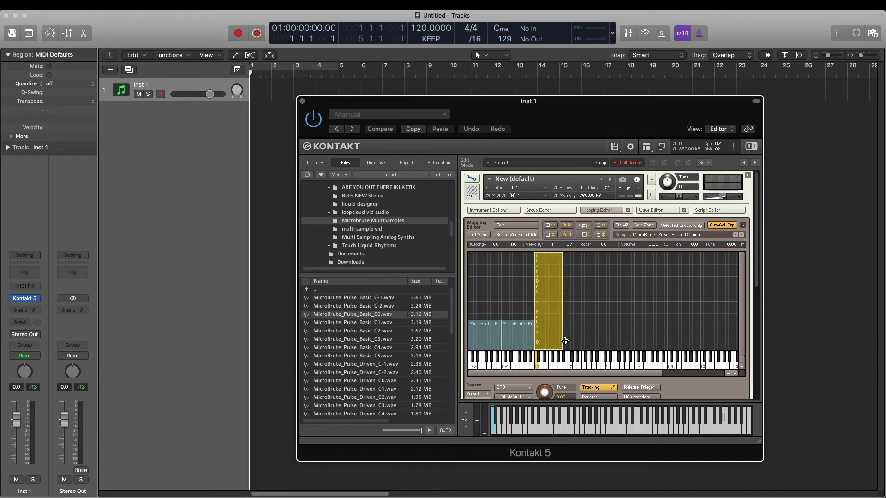
left_click_drag(360, 323, 620, 330)
left_click_drag(360, 339, 672, 342)
left_click_drag(359, 356, 706, 348)
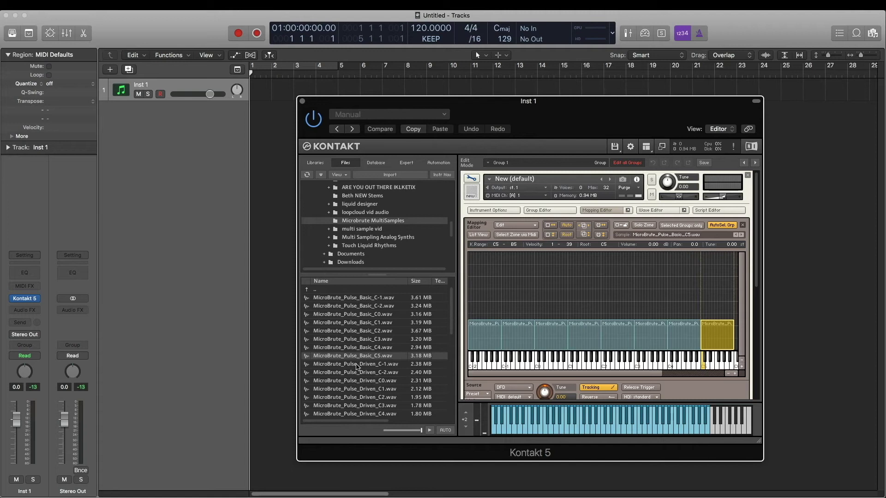
- Map the MicroBrute_Pulse_Driven samples, one octave each, as a second velocity layer directly above the Basic zones
left_click_drag(356, 364, 505, 300)
left_click_drag(513, 344, 513, 318)
left_click_drag(508, 253, 535, 307)
left_click_drag(355, 372, 549, 306)
left_click_drag(355, 389, 616, 317)
left_click_drag(355, 406, 683, 317)
scroll(376, 351, "down", 5)
left_click_drag(356, 323, 702, 262)
- Map the MicroBrute_Pulse_Hot samples, one octave each, as a third velocity layer above the Driven zones
scroll(376, 351, "down", 2)
left_click_drag(355, 306, 476, 295)
left_click_drag(355, 297, 517, 295)
left_click_drag(355, 314, 585, 349)
left_click_drag(355, 331, 617, 318)
left_click_drag(355, 339, 683, 281)
left_click_drag(356, 356, 716, 281)
- Map the MicroBrute_Pulse_Verb1 samples, one octave each, as a fourth velocity layer above the Hot zones
left_click_drag(355, 373, 475, 268)
left_click_drag(355, 364, 517, 268)
left_click_drag(355, 381, 551, 268)
left_click_drag(356, 389, 616, 267)
left_click_drag(355, 406, 642, 267)
left_click_drag(355, 414, 683, 268)
left_click_drag(355, 346, 717, 268)
- Map the MicroBrute_Pulse_Verb2 samples, one octave each, as the highest velocity layer above the Verb1 zones
left_click_drag(355, 362, 516, 255)
left_click_drag(356, 371, 551, 277)
left_click_drag(355, 379, 584, 277)
left_click_drag(355, 388, 650, 277)
left_click_drag(355, 404, 684, 276)
left_click_drag(356, 413, 717, 276)
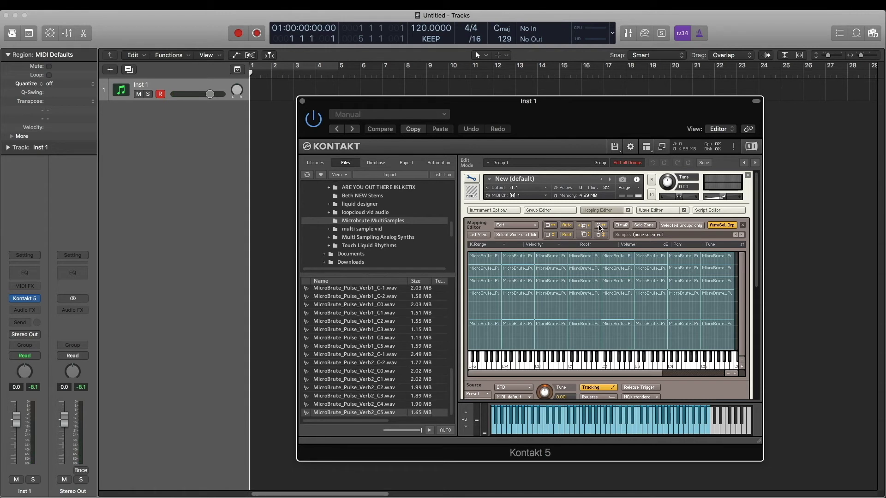
- Hide the Kontakt file browser and reposition the instrument window
scroll(604, 219, "down", 3)
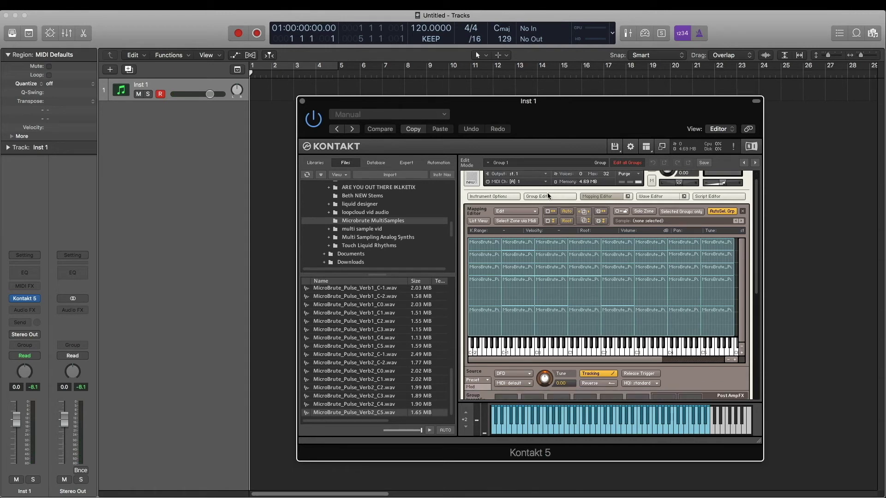
left_click(644, 148)
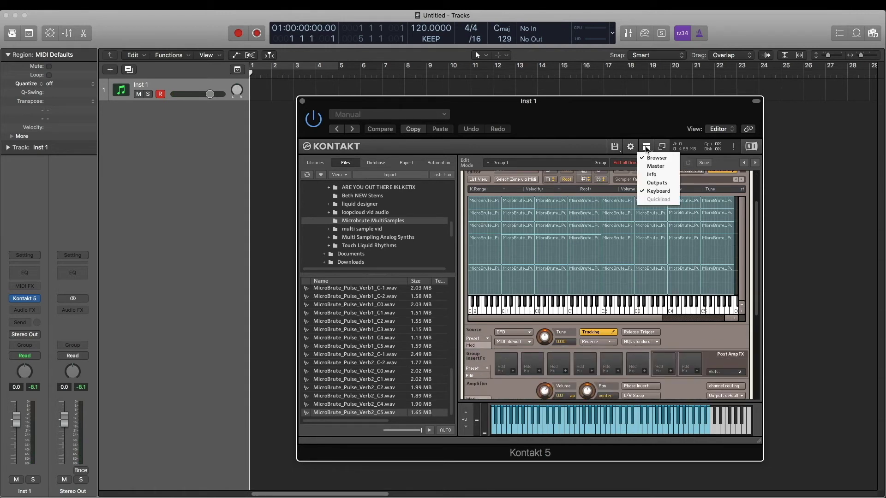
left_click(650, 156)
left_click_drag(570, 110, 618, 94)
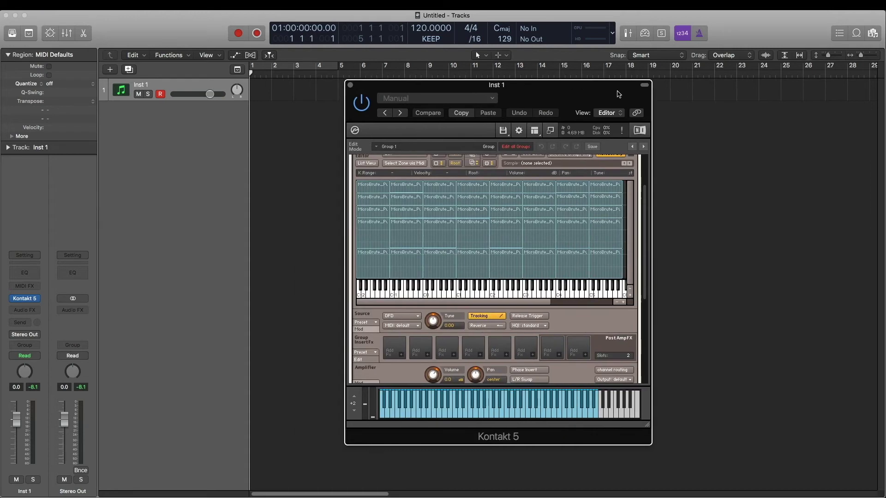
- Add an SV LP4 low-pass filter to the first Instrument Insert FX slot
scroll(565, 261, "down", 3)
scroll(566, 262, "down", 3)
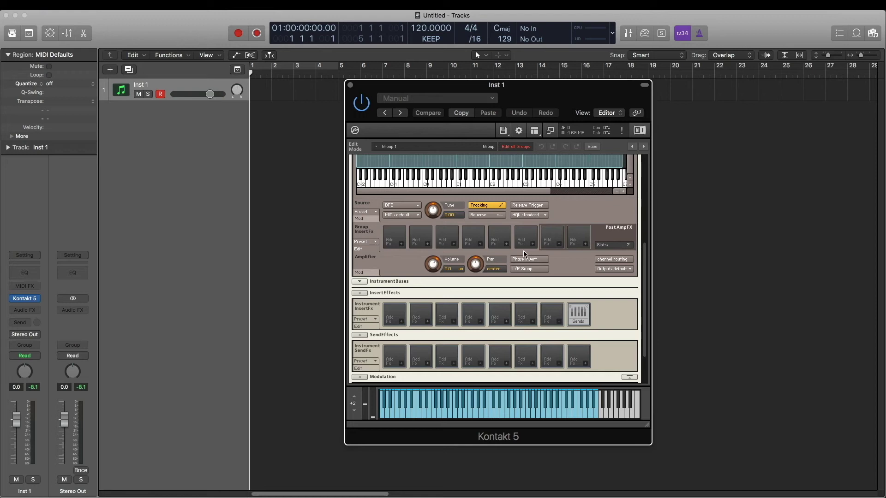
scroll(525, 254, "down", 1)
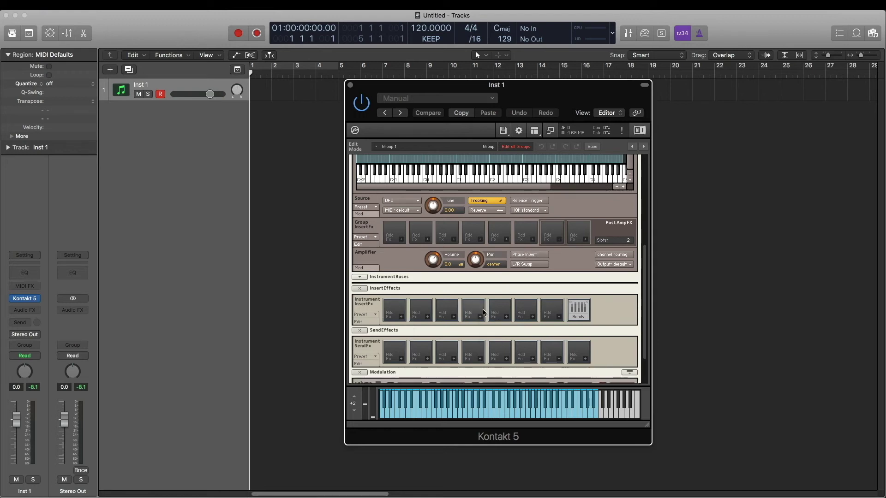
left_click(402, 317)
mouse_move(409, 326)
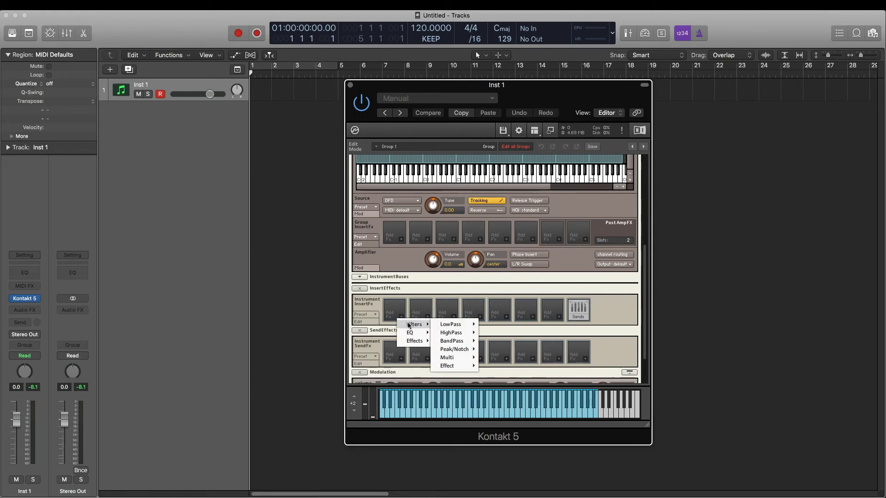
mouse_move(450, 325)
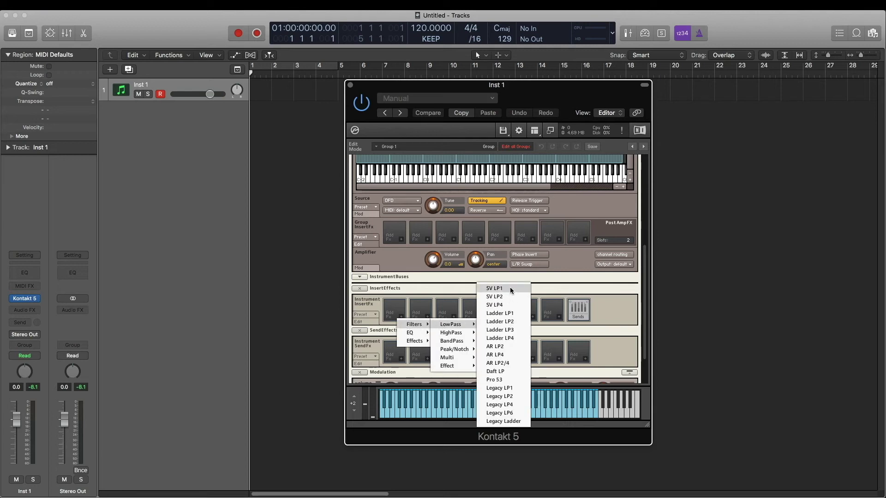
left_click(511, 306)
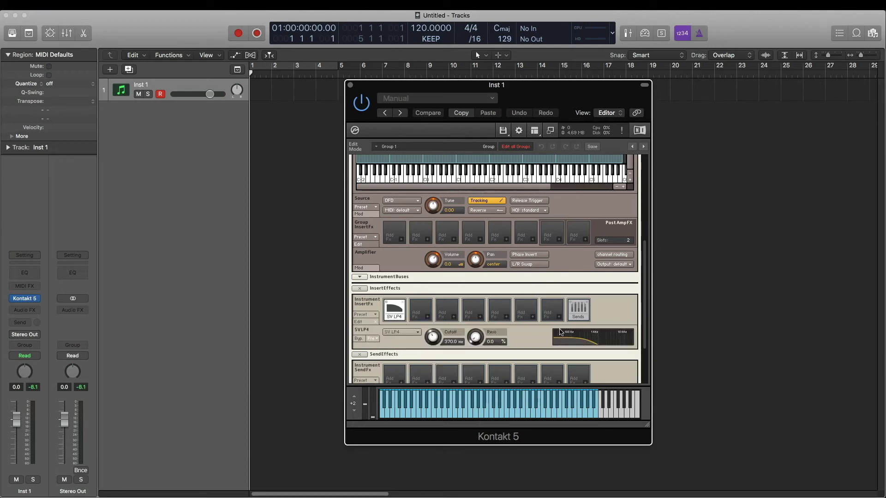
- Set the SV LP4 filter's cutoff to about 16.3 kHz and its resonance to 22.3%
left_click_drag(437, 340, 469, 281)
left_click_drag(475, 342, 480, 302)
mouse_move(433, 337)
left_mouse_down()
mouse_move(436, 398)
mouse_move(440, 337)
left_mouse_up()
- Add a Tape Saturator in the second instrument insert slot with gain 13.6 dB and warmth 1.3 dB
left_click(428, 317)
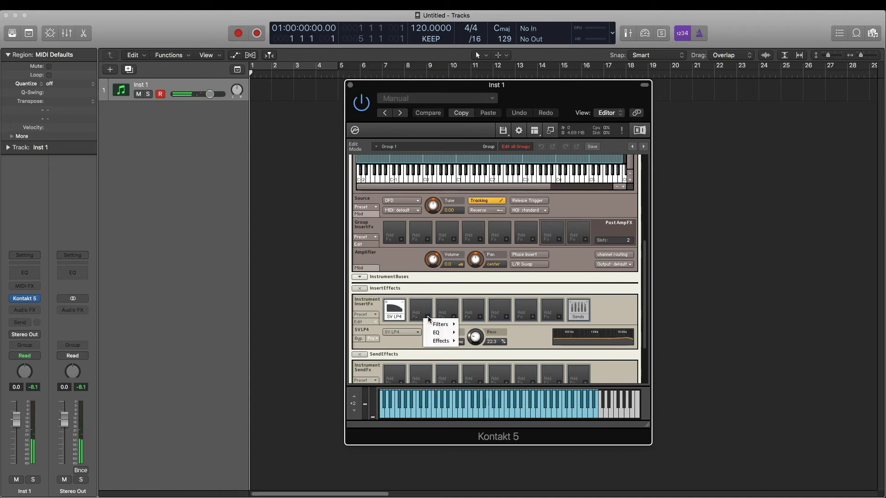
mouse_move(445, 328)
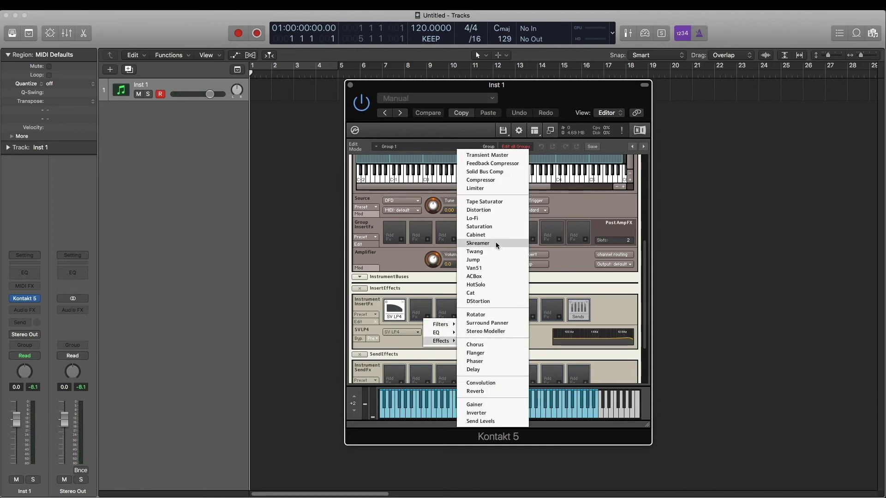
left_click(496, 201)
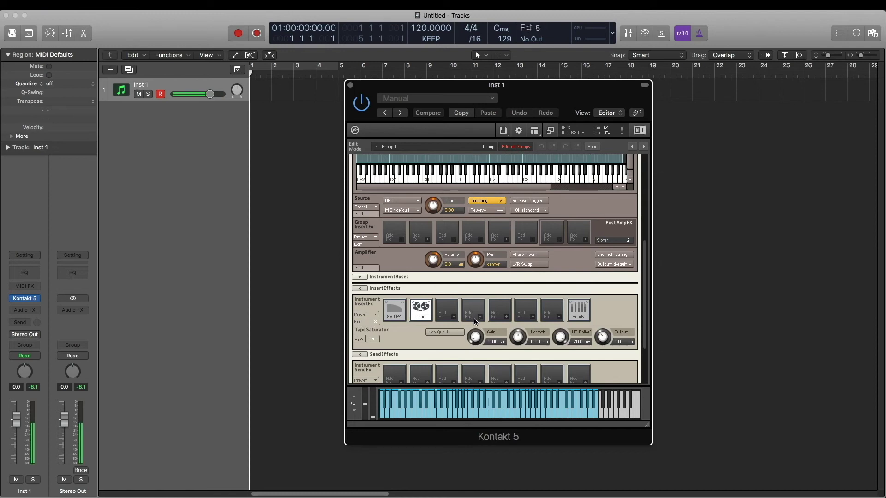
left_click_drag(525, 337, 482, 311)
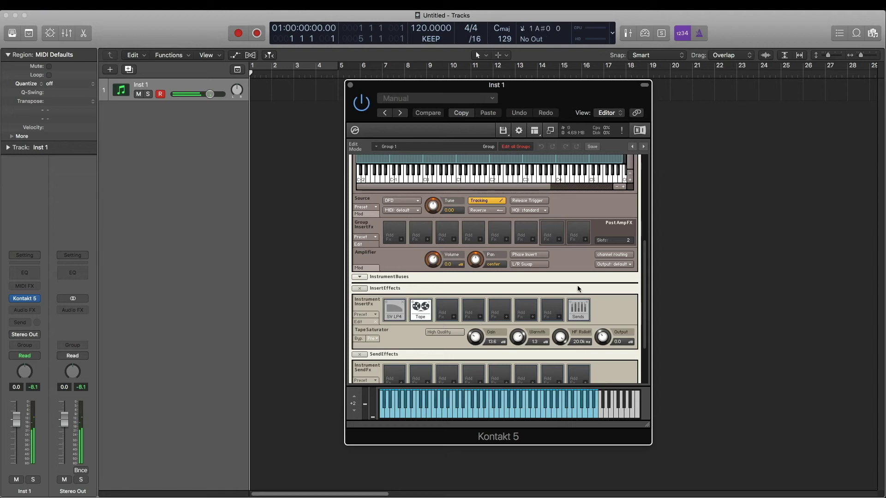
- Shape the volume envelope with a 104.3 ms attack, -4.4 dB sustain and 1.8k ms release
scroll(576, 287, "down", 3)
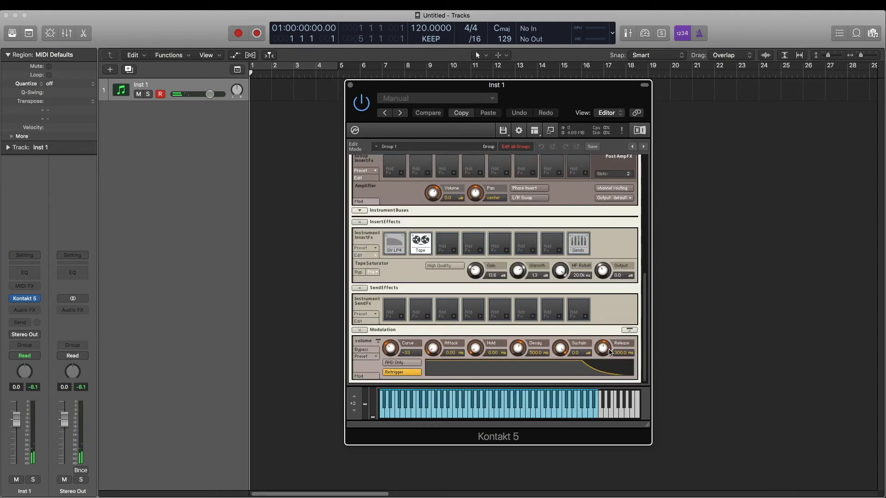
left_click_drag(609, 354, 607, 320)
left_click_drag(605, 353, 606, 370)
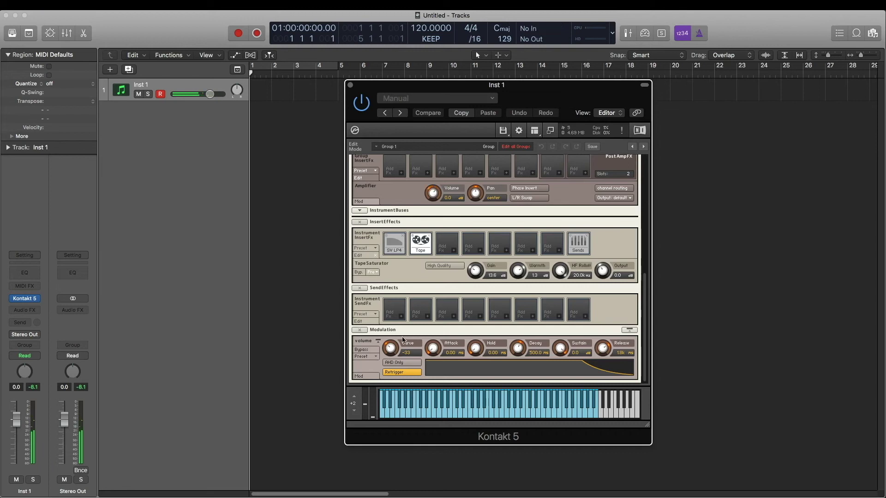
left_click_drag(436, 353, 442, 311)
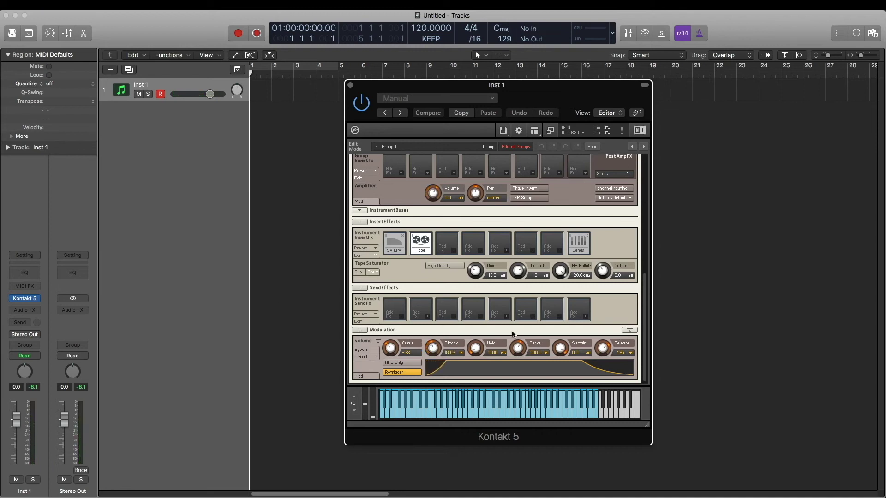
left_click_drag(566, 348, 562, 388)
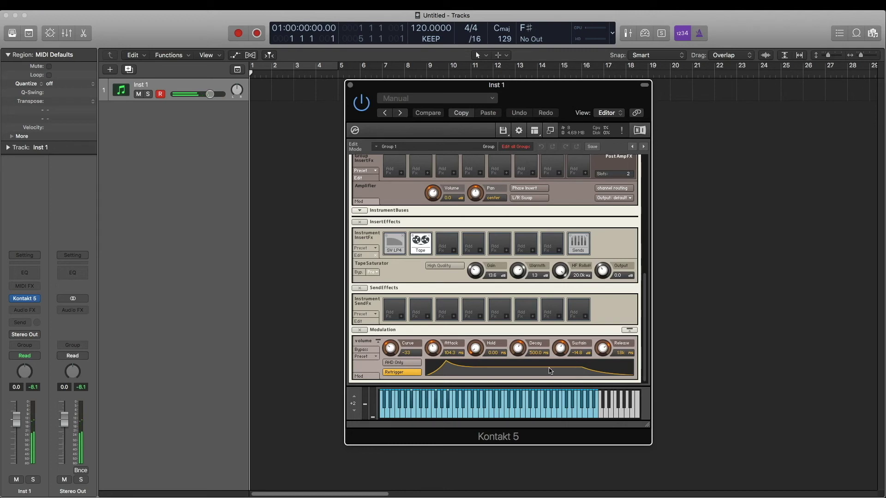
left_click_drag(554, 348, 558, 322)
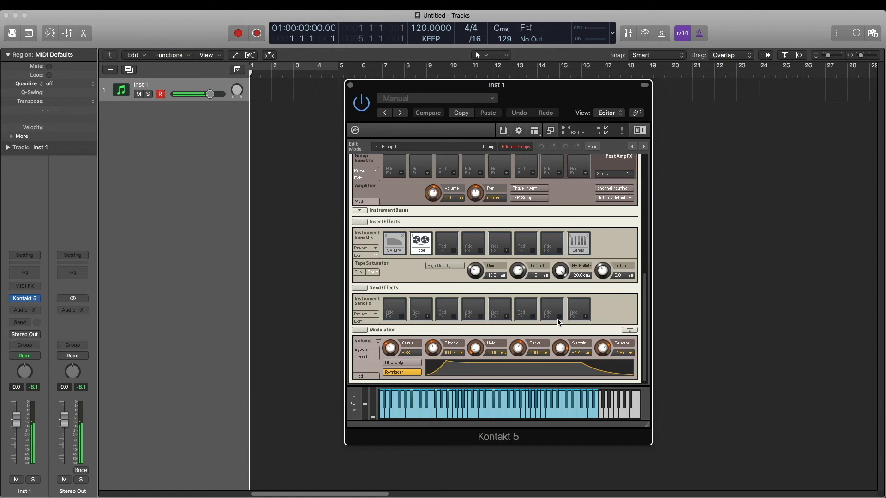
- Assign the SV LP4 filter's cutoff to a hardware controller with Learn MIDI CC# Automation
left_click(454, 251)
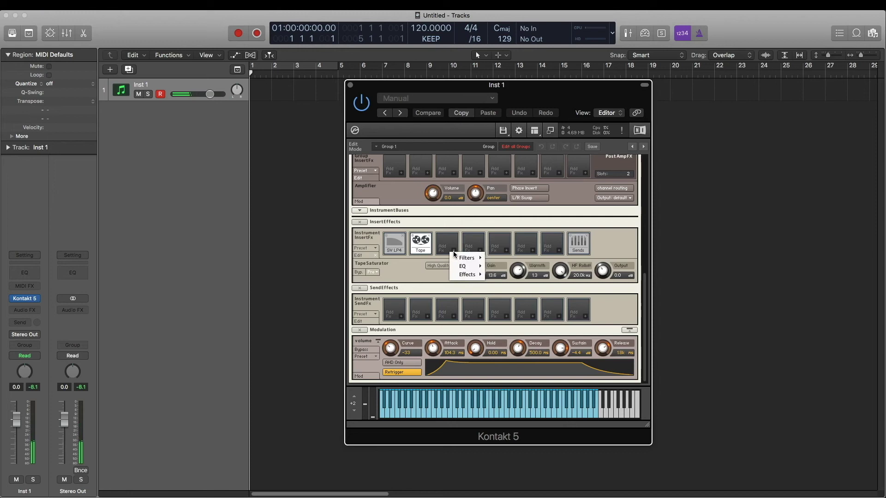
mouse_move(469, 260)
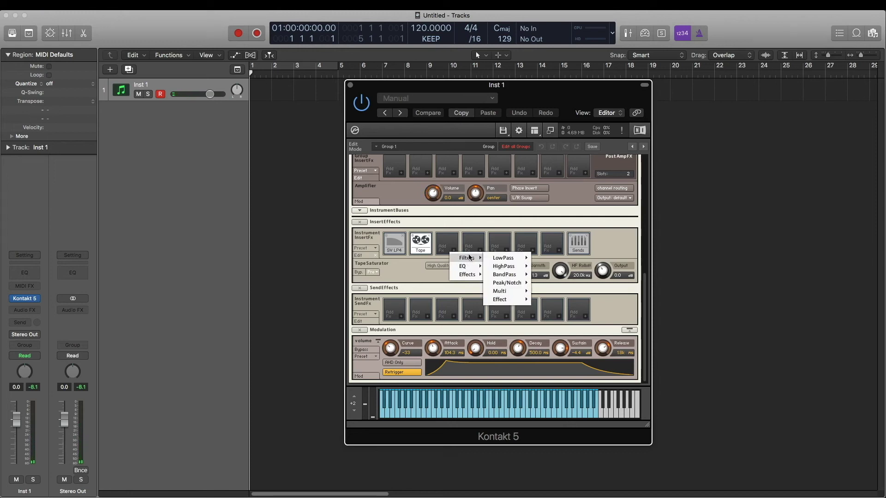
left_click(392, 243)
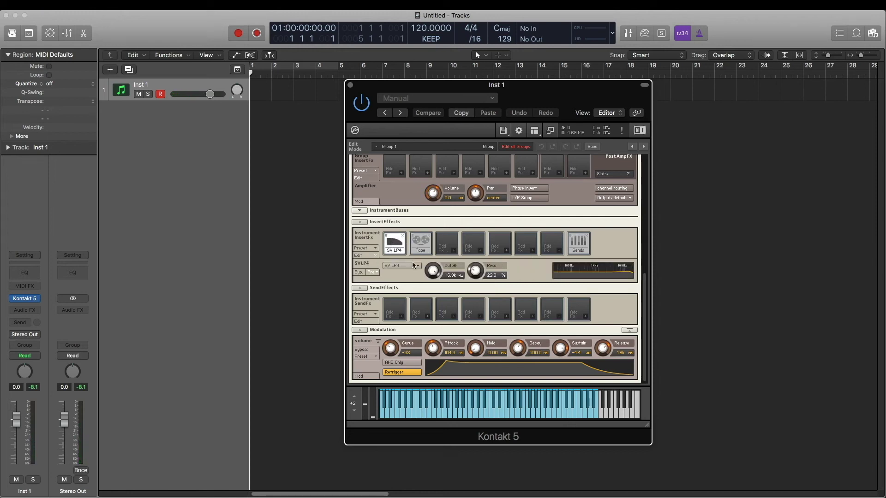
right_click(432, 271)
left_click(434, 272)
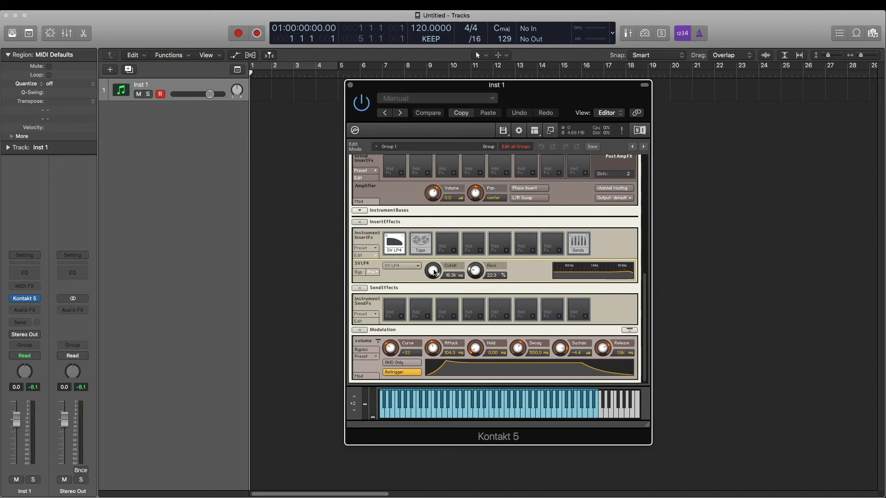
right_click(434, 273)
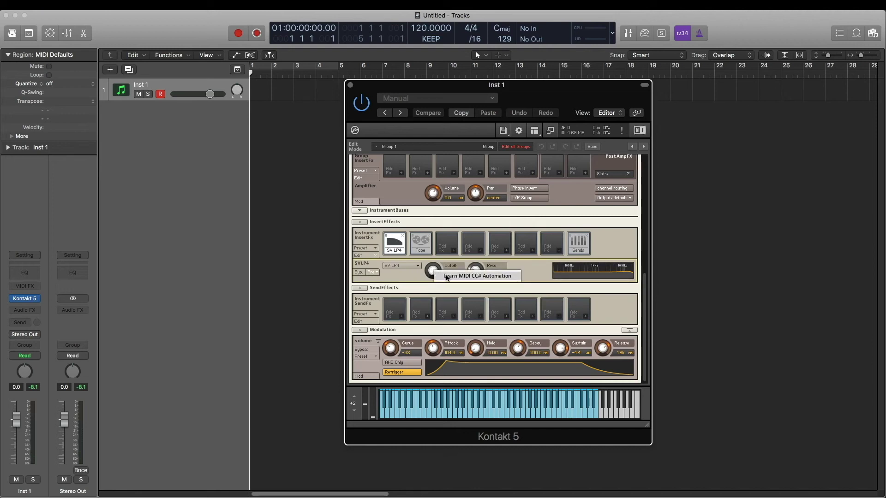
left_click(447, 276)
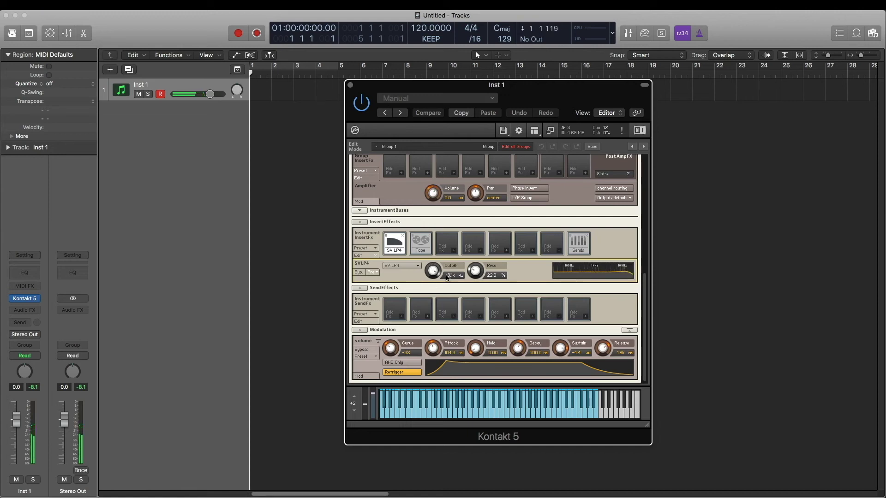
- Add a Reverb to the seventh instrument insert slot and adjust its wet level
left_click(559, 251)
mouse_move(574, 274)
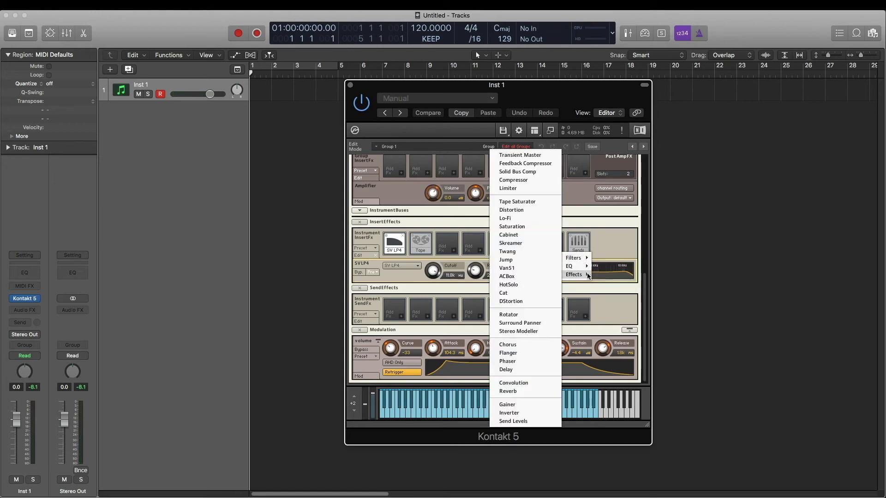
left_click(525, 392)
left_click_drag(610, 276, 619, 280)
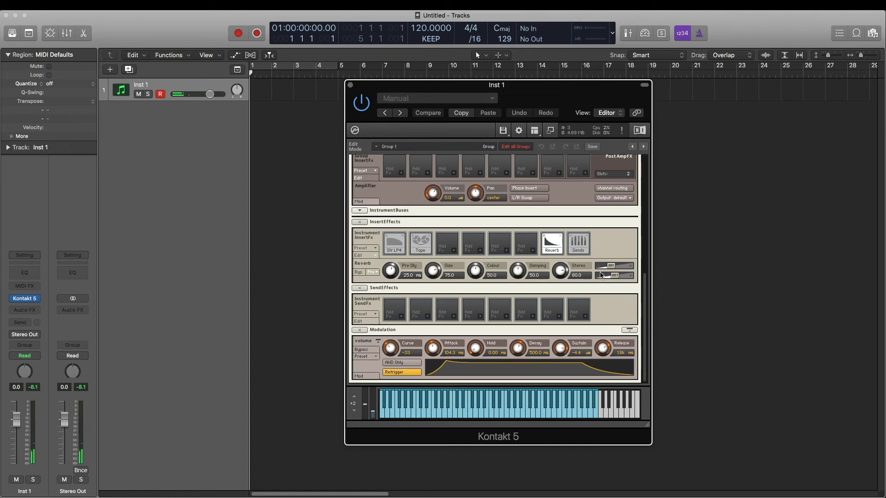
scroll(588, 255, "up", 3)
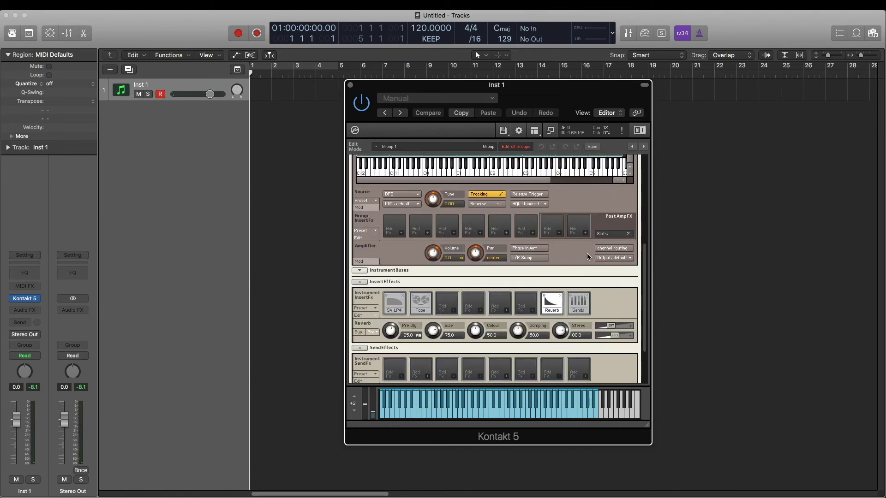
left_click(455, 312)
mouse_move(461, 319)
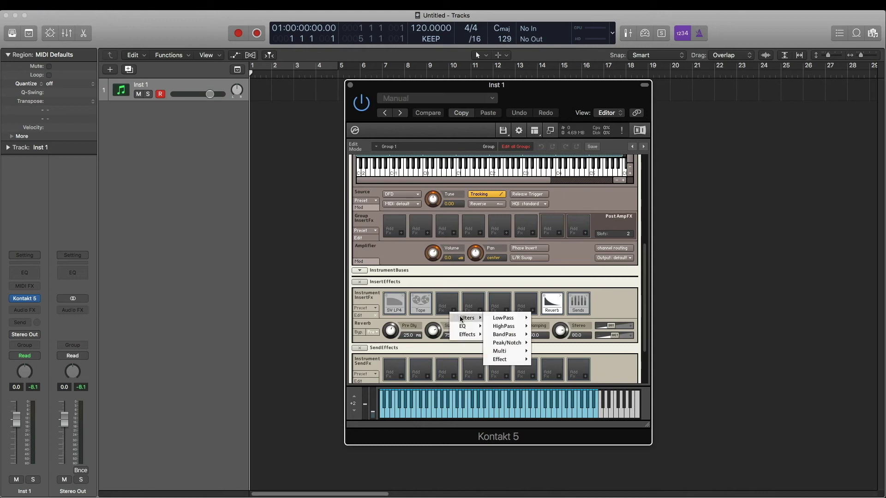
left_click(462, 291)
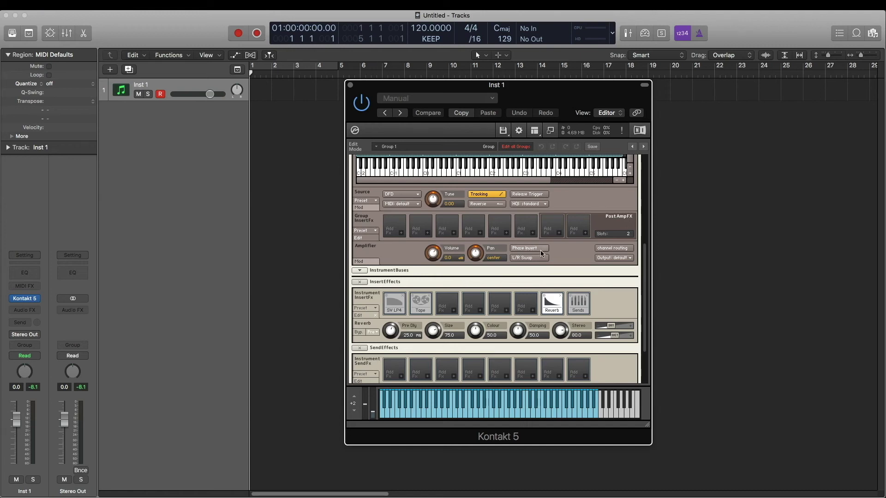
- Save the edited instrument as a monolith named MICROBRUTE MULTI in the Microbrute MultiSamples folder
scroll(469, 261, "up", 5)
left_click(503, 131)
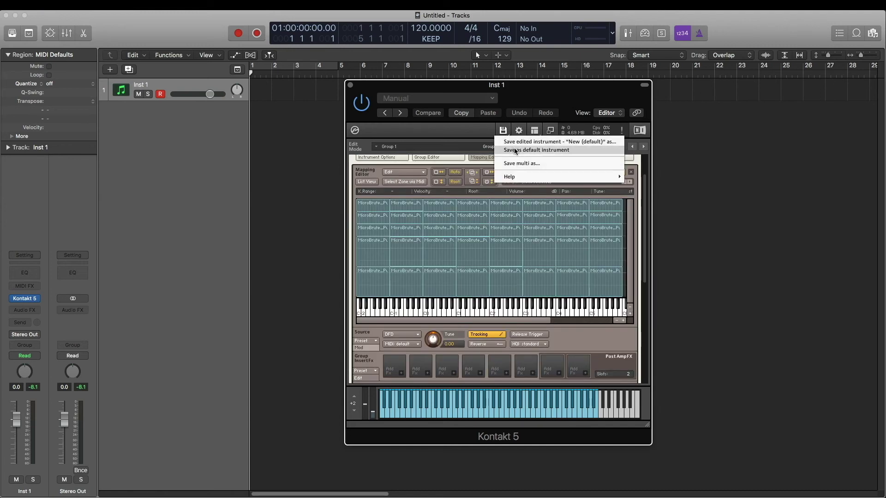
left_click(517, 142)
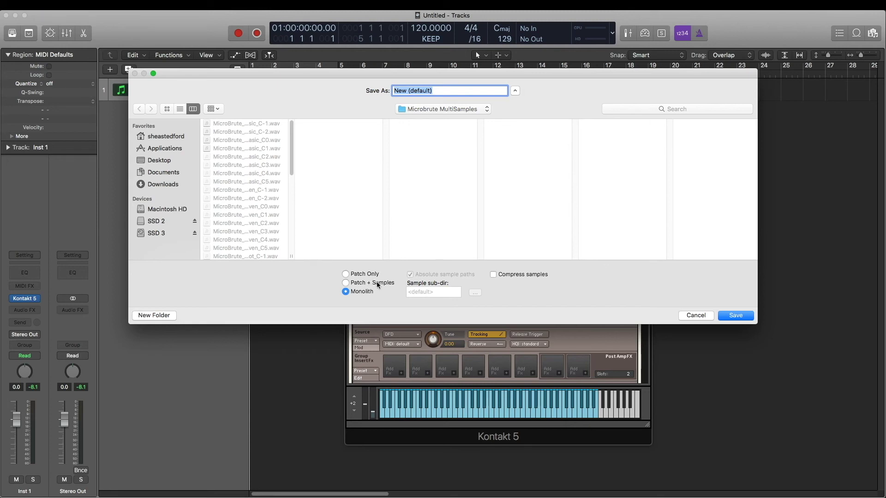
double_click(291, 256)
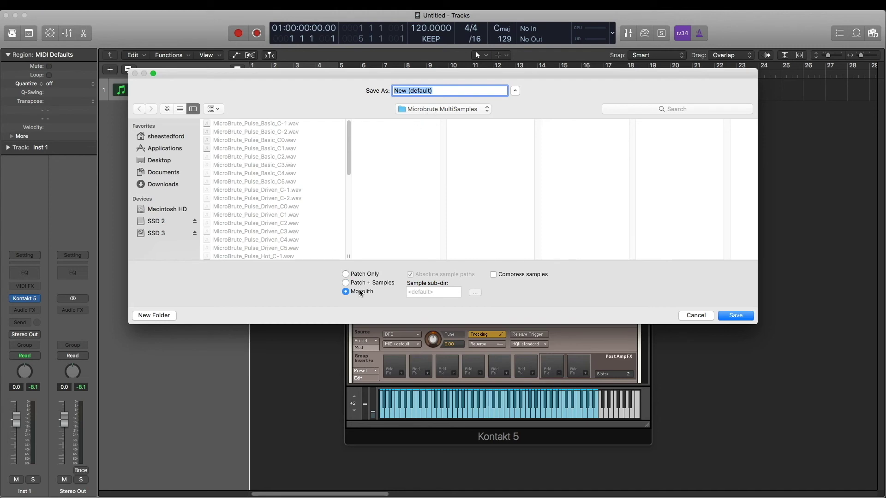
type("MICROBRUTE MULTI")
key("Return")
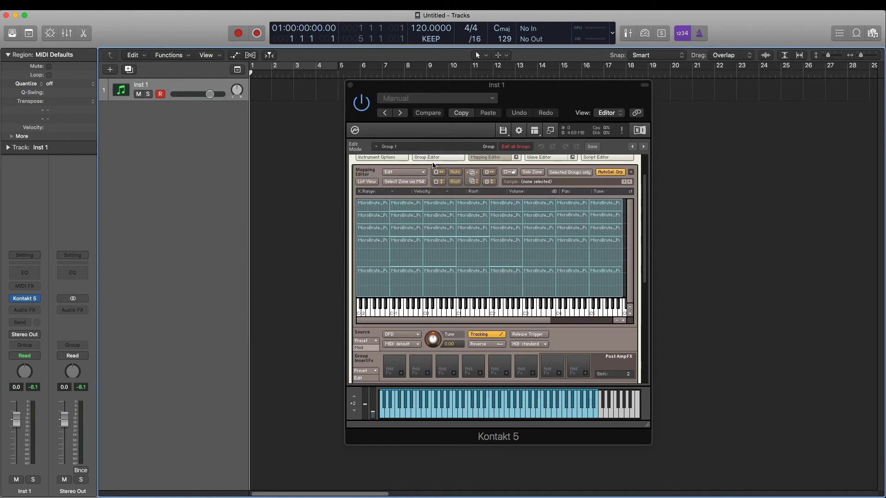
- Show the Kontakt file browser again and remove the instrument from the rack
left_click(534, 130)
left_click(544, 140)
left_click(791, 146)
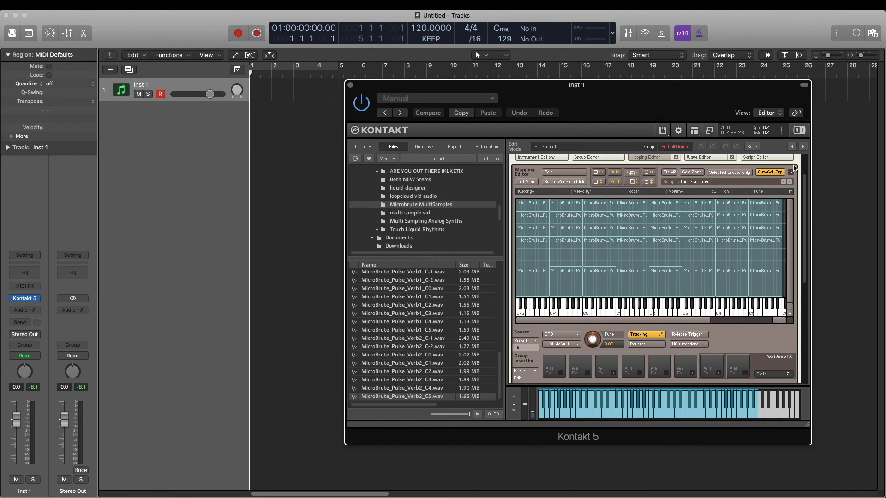
left_click(793, 167)
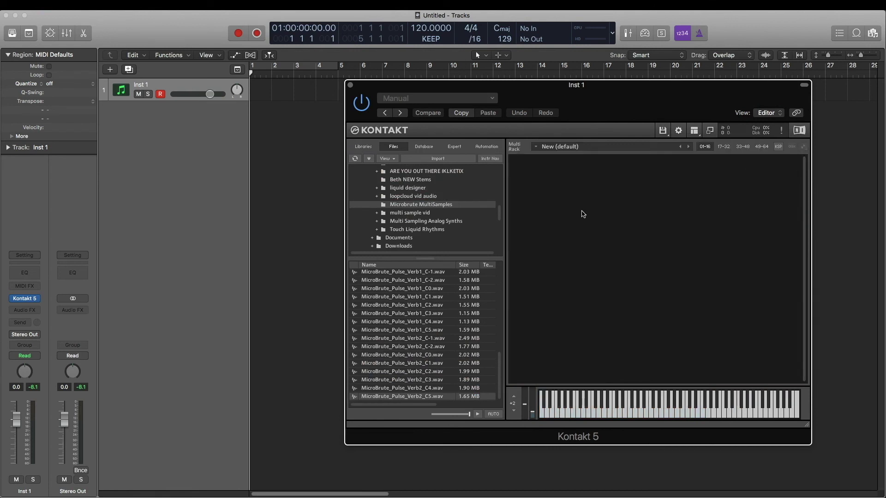
- Add MICROBRUTE MULTI.nki from the Microbrute MultiSamples folder to the Kontakt User folder of the instrument Quick-Load catalogue
scroll(414, 325, "up", 1)
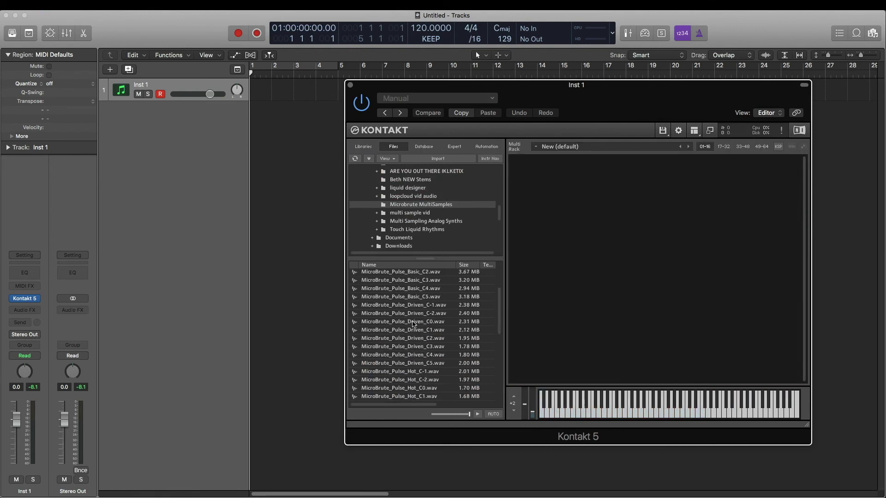
scroll(412, 333, "up", 8)
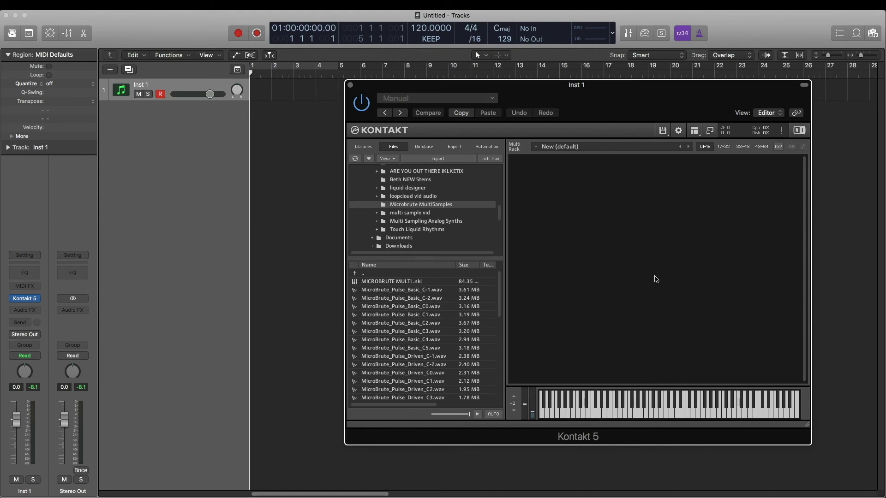
right_click(584, 310)
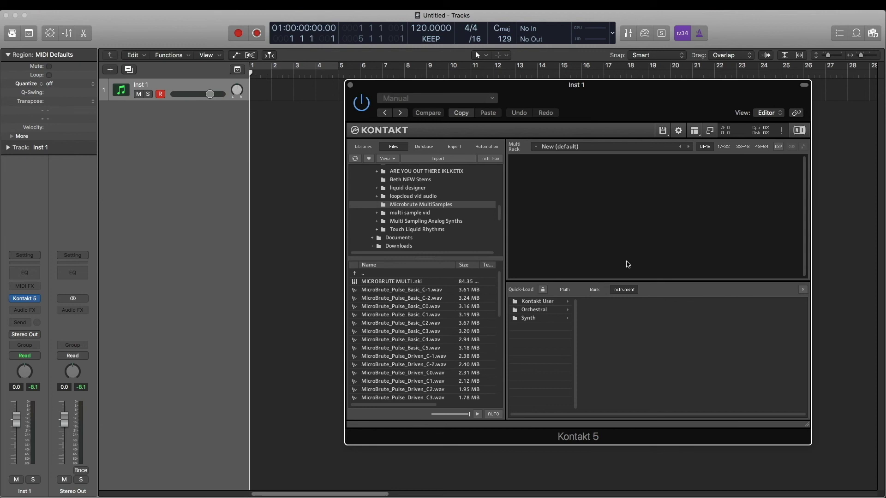
left_click(551, 302)
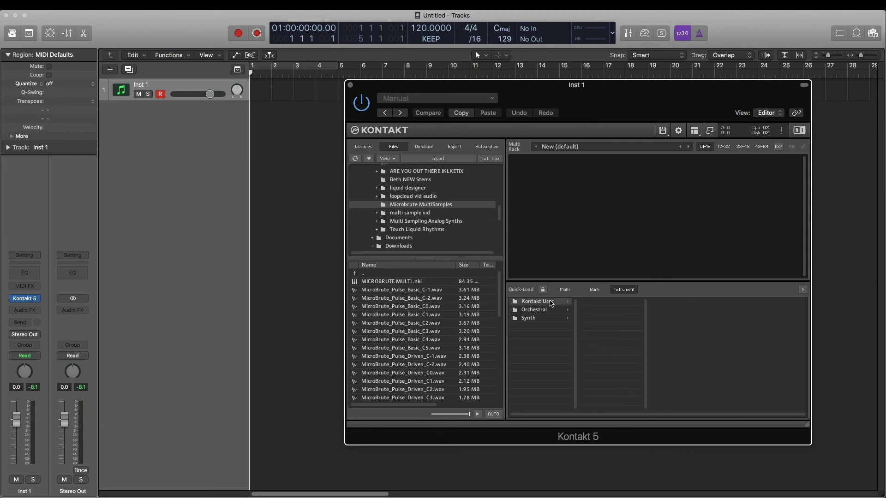
left_click_drag(409, 282, 615, 307)
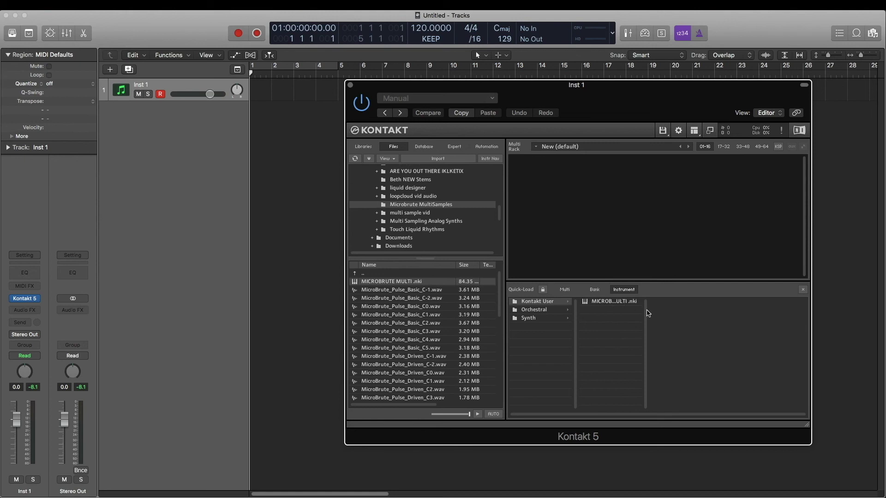
- Load MICROBRUTE MULTI from the Quick-Load catalogue and open the instrument for editing
double_click(607, 302)
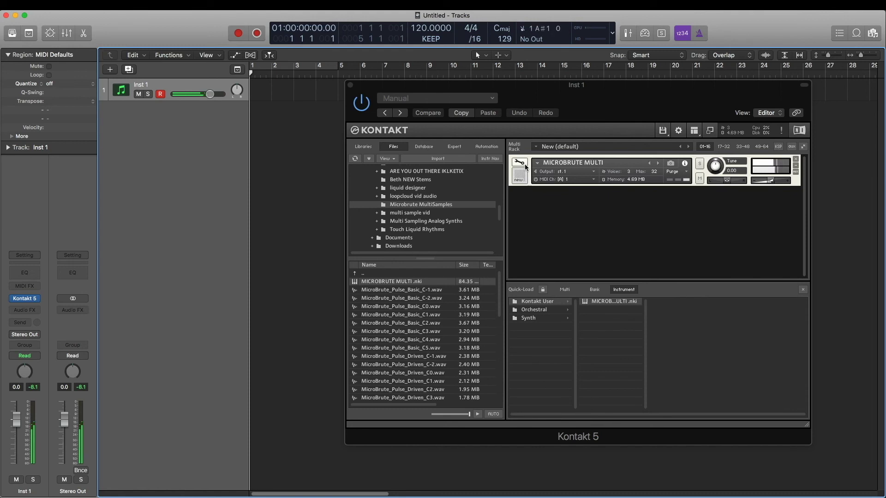
left_click(523, 166)
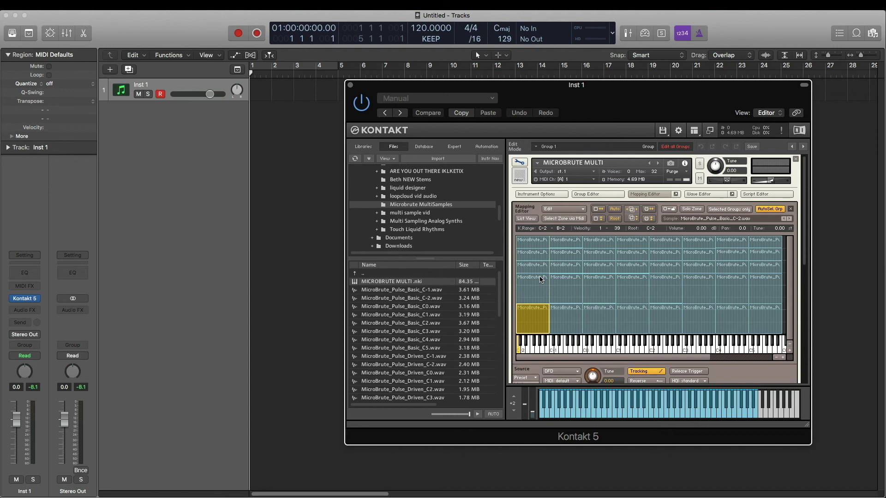
- Try extending the Verb2 C0 and C-1 zones downward over the velocity layers beneath, lowering the C-1 zone's minimum velocity to 49
left_click(594, 247)
left_click_drag(595, 247, 595, 297)
left_click(575, 248)
left_click_drag(574, 248, 575, 298)
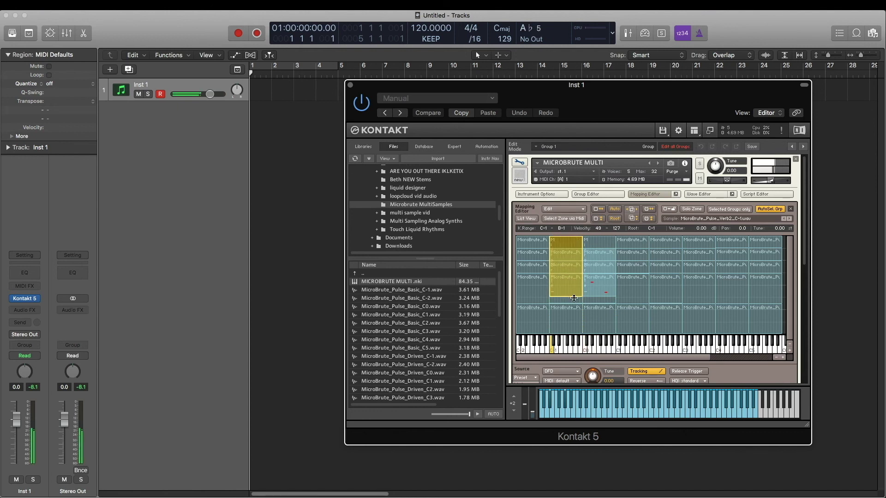
- Shrink the Verb2 zones back to the top layer, with velocity 113–127 for C-1 and 112–127 for C0
left_click_drag(573, 296, 574, 248)
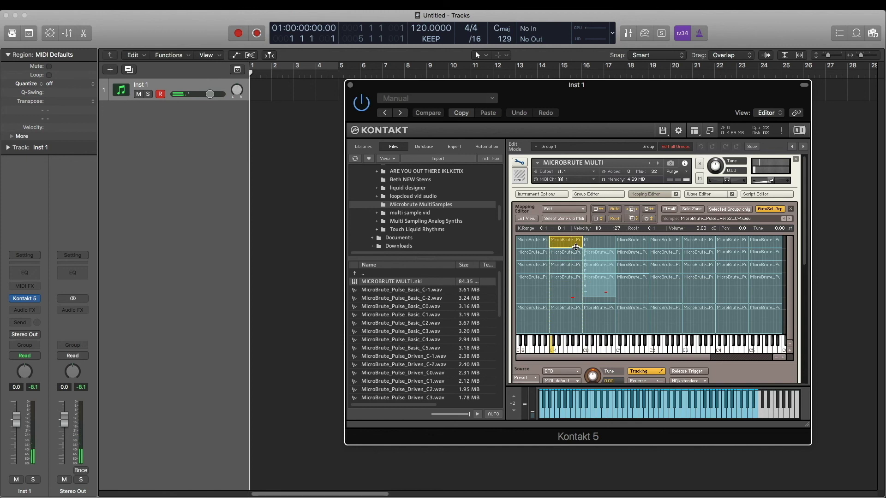
mouse_move(603, 299)
left_mouse_down()
mouse_move(604, 263)
mouse_move(604, 295)
left_mouse_up()
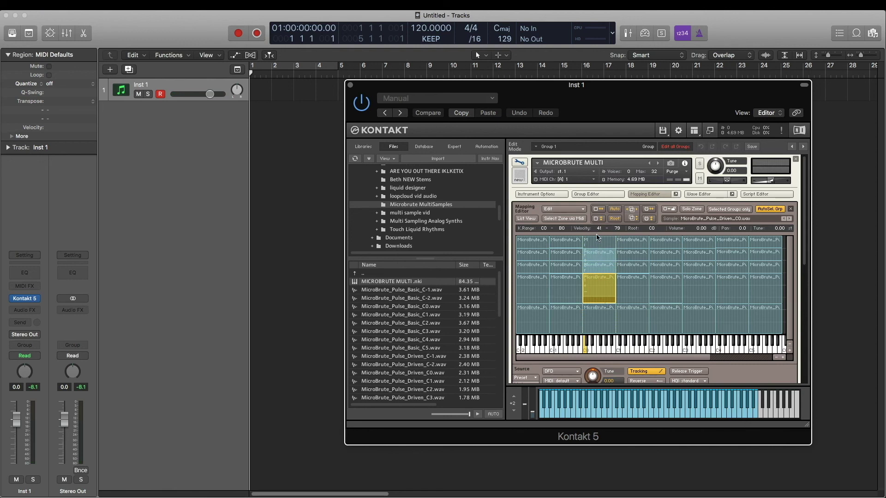
left_click(598, 250)
left_click_drag(598, 252, 598, 247)
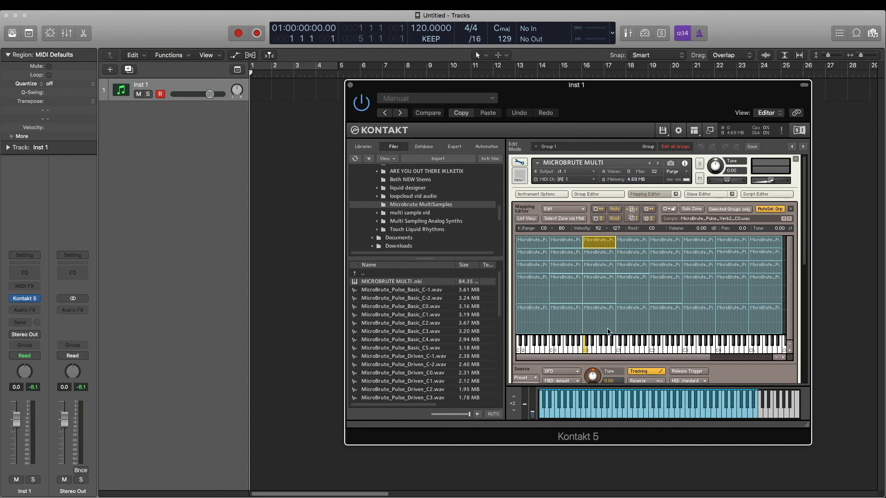
- Show the Wave Editor with the waveform of the selected Verb2 C0 sample
scroll(610, 327, "down", 3)
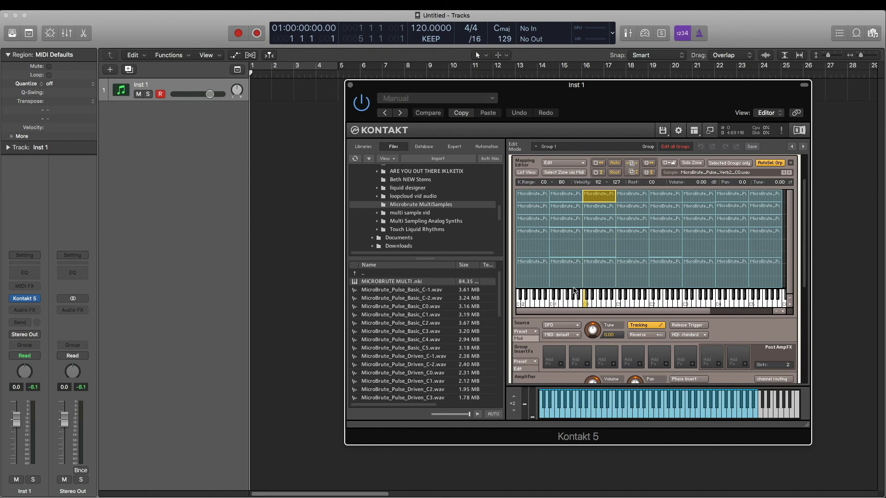
left_click(562, 303)
scroll(667, 190, "up", 2)
left_click(706, 195)
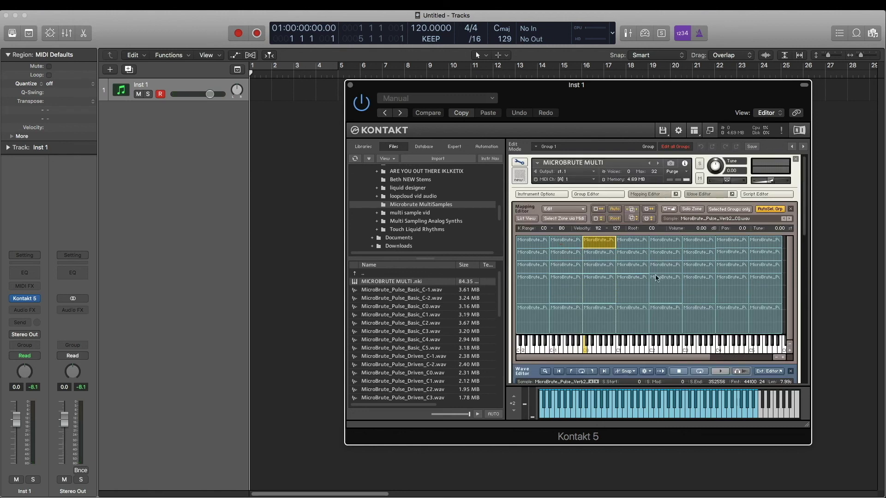
scroll(657, 279, "down", 5)
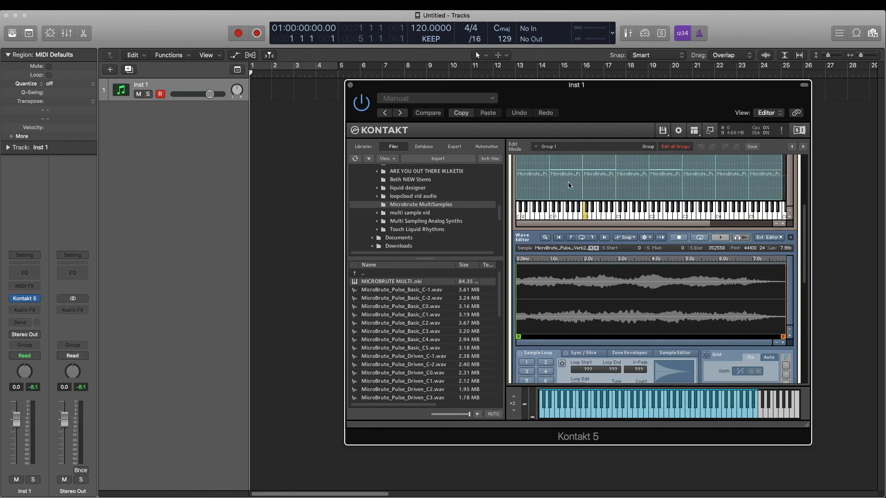
- Examine the C-2 sample waveforms one by one across the Basic, Driven, Hot, Verb1 and Verb2 velocity layers
left_click(566, 185)
left_click(534, 187)
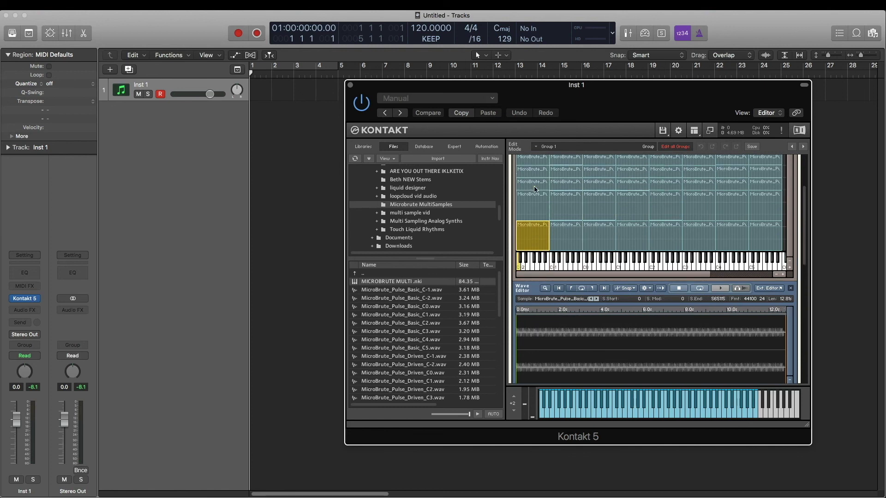
left_click(528, 205)
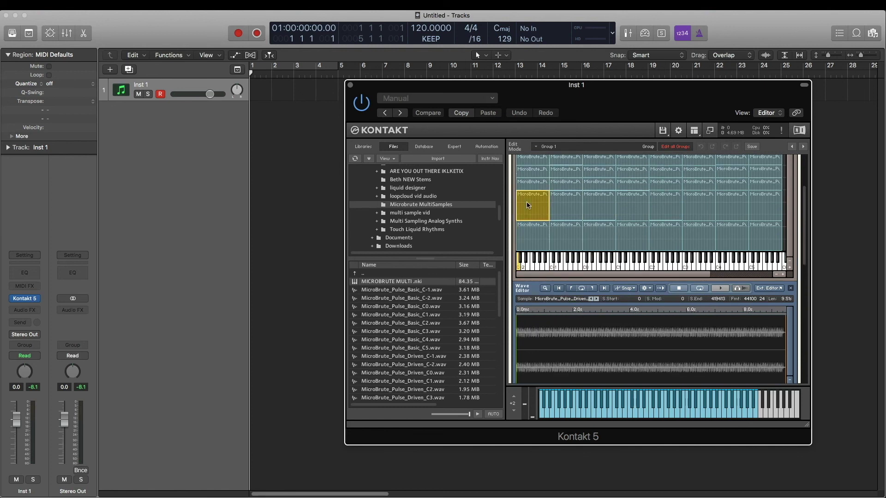
left_click(533, 186)
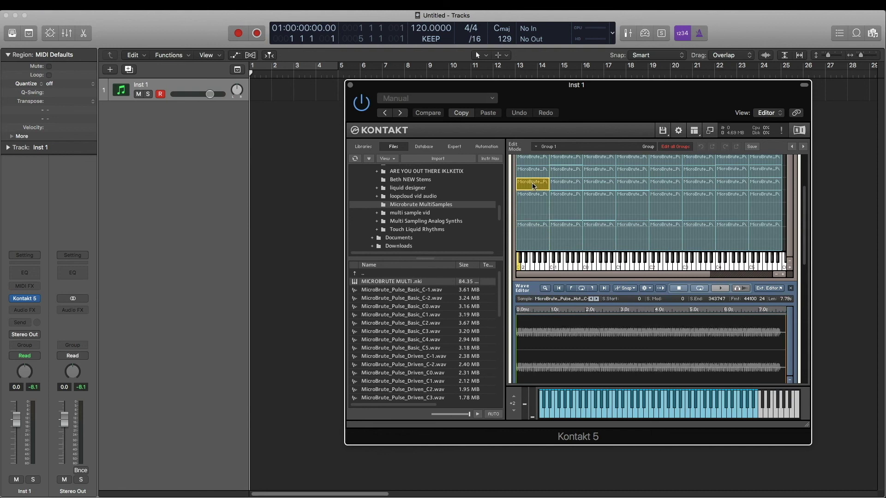
left_click(541, 175)
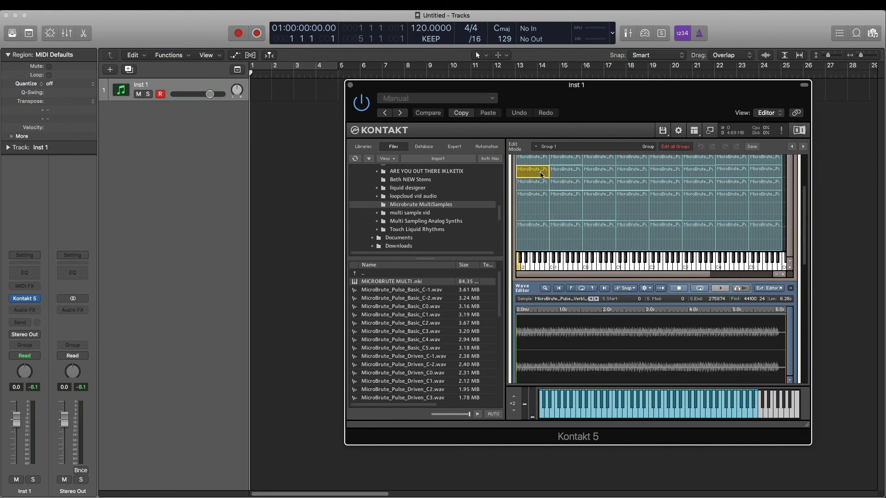
left_click(537, 159)
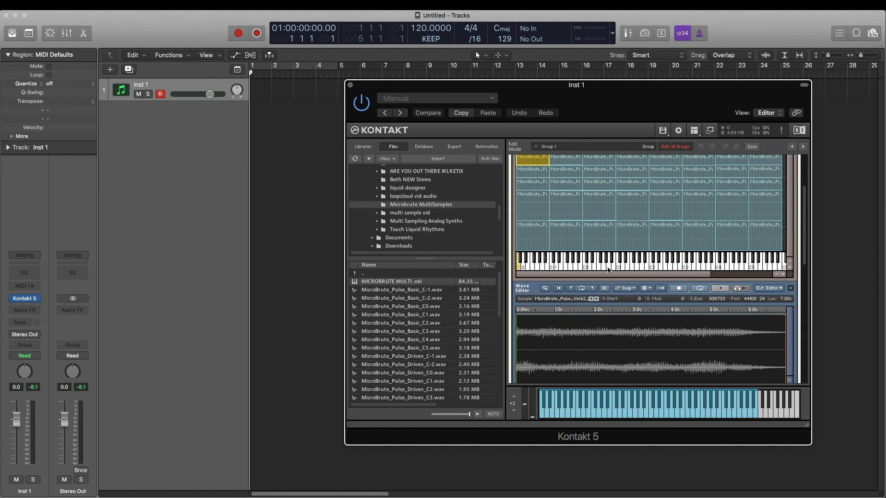
- Examine the waveforms of the Driven zones from C0 to C3 and of the Verb1 C3 zone
left_click(595, 205)
left_click(635, 207)
left_click(665, 203)
left_click(704, 197)
left_click(697, 174)
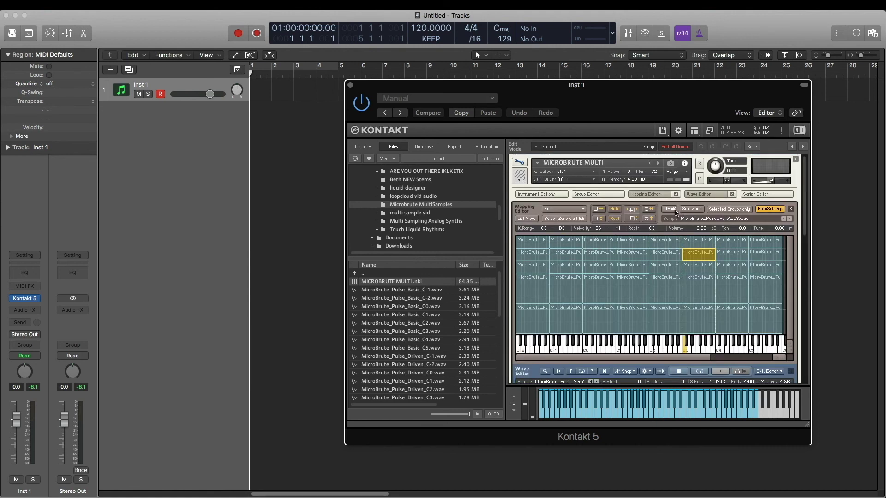